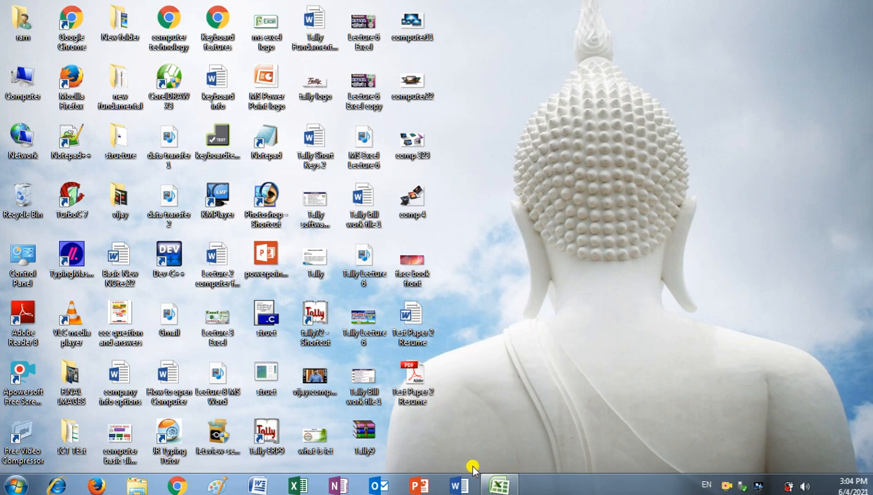
- Switch to the open Microsoft Excel workbook and view its Attendence and Staff Salary sheets
click(502, 485)
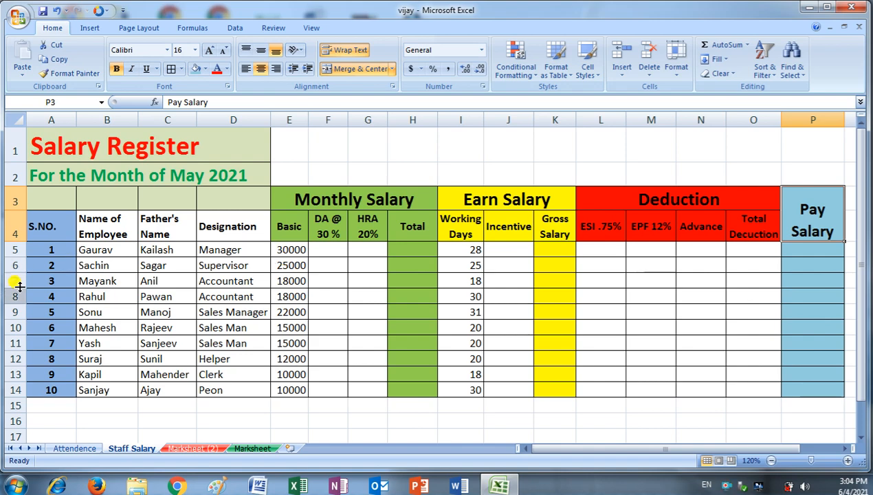
click(74, 450)
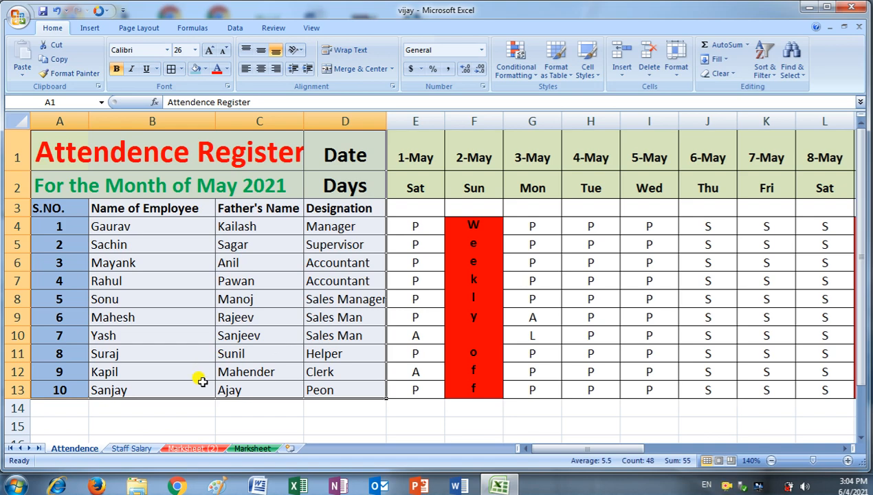
click(141, 451)
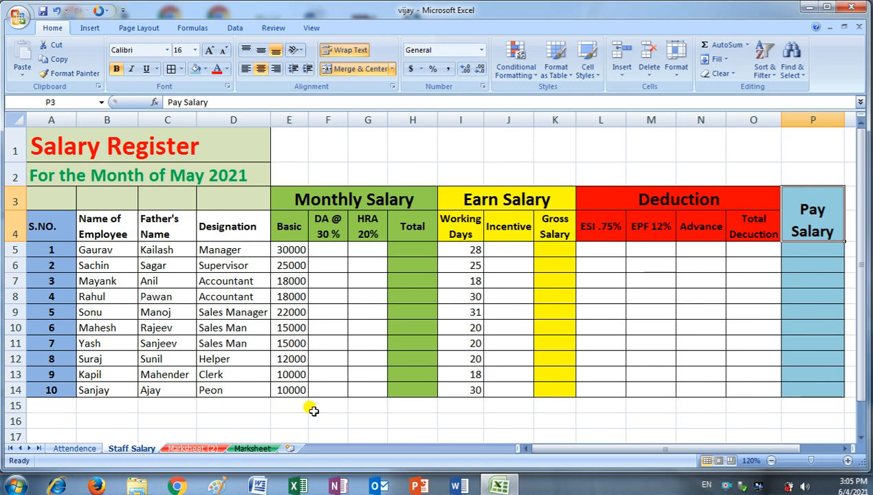
right_click(722, 484)
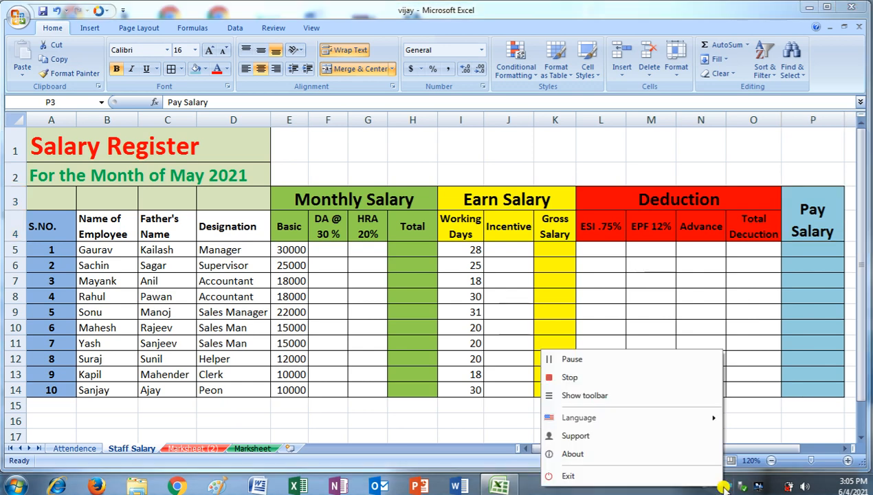
click(609, 361)
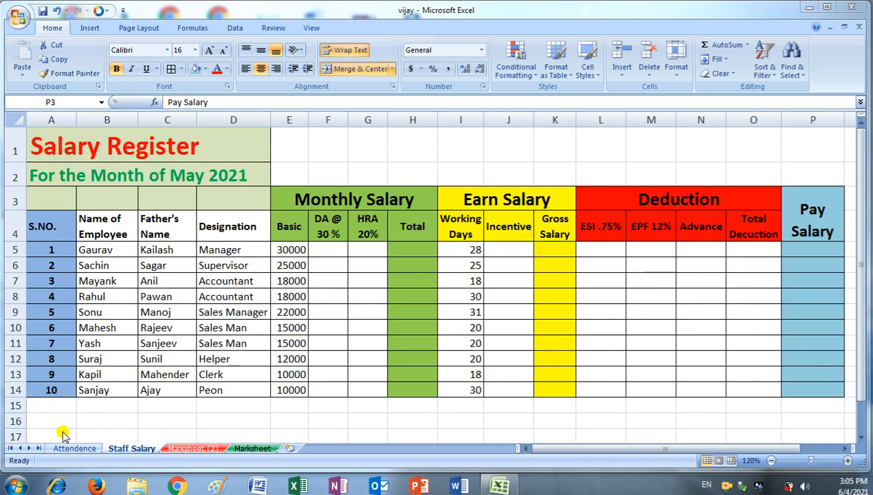
- Copy the range A1:D13 from the Attendence sheet to A1 of a new sheet and widen columns A to D to fit the text
click(72, 452)
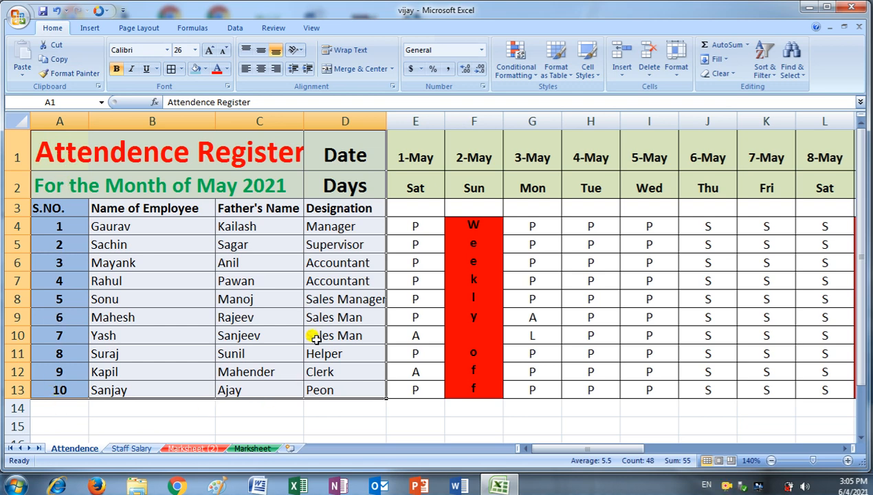
drag(48, 144, 335, 385)
click(61, 60)
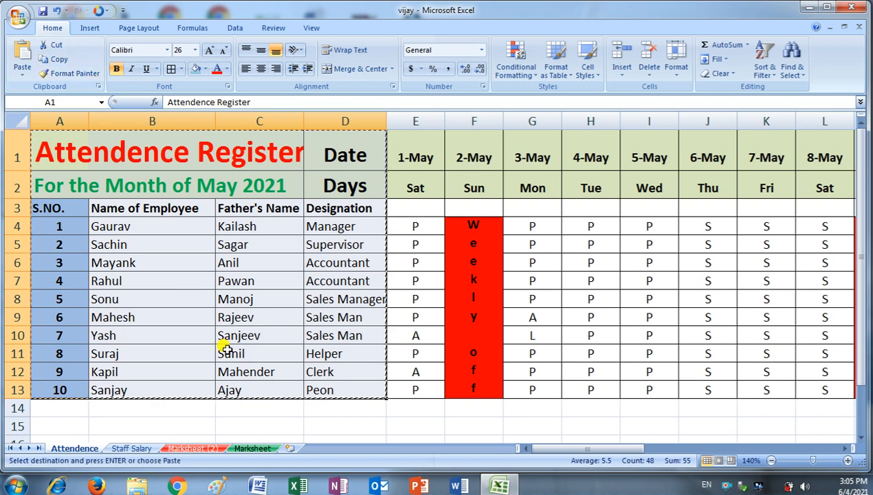
click(290, 447)
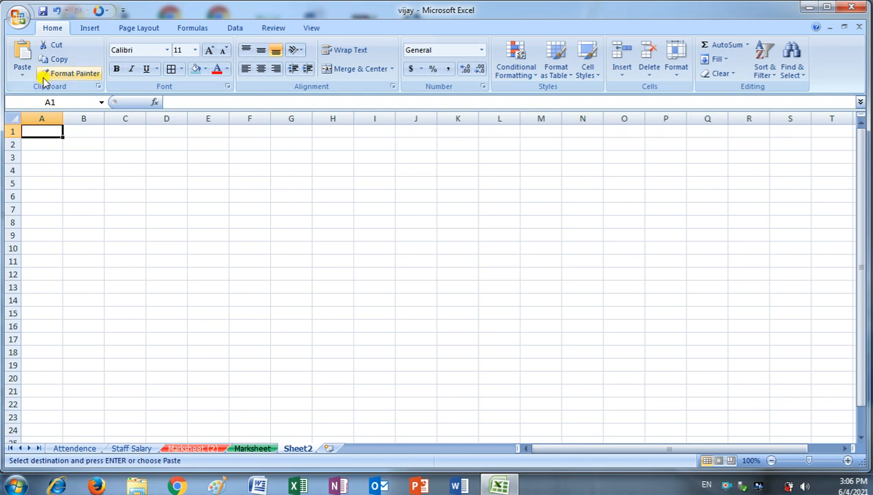
click(22, 55)
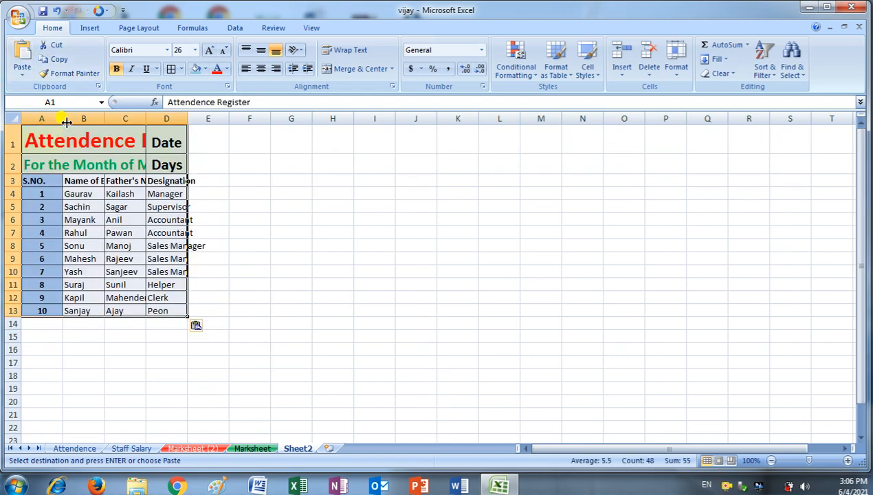
drag(61, 119, 365, 118)
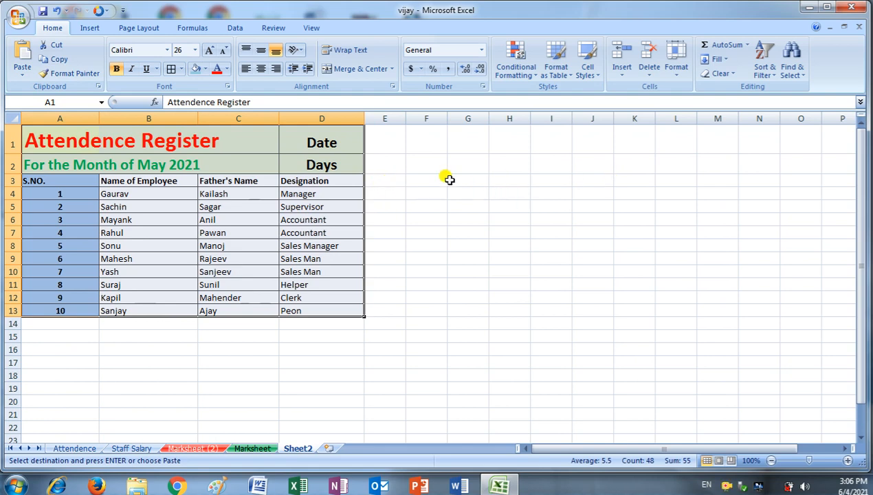
- Change the title in cell A1 of the Staff Salary sheet to "Payroll /Salary Register"
click(131, 448)
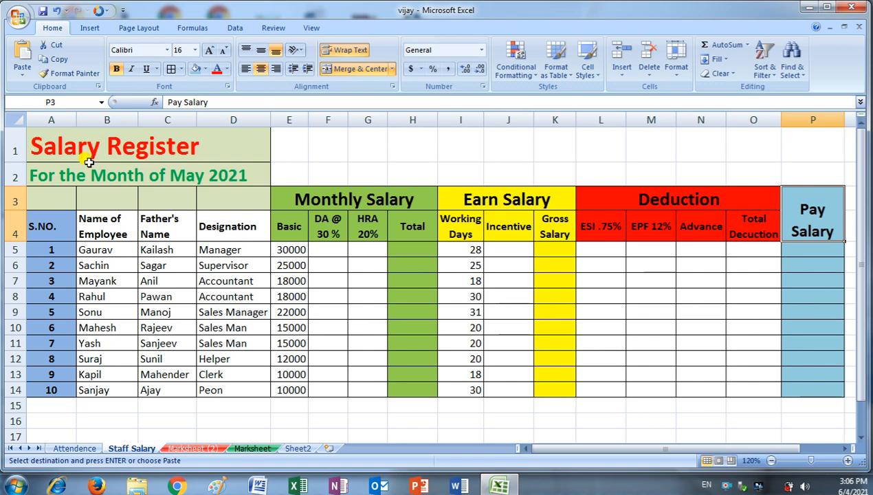
click(38, 146)
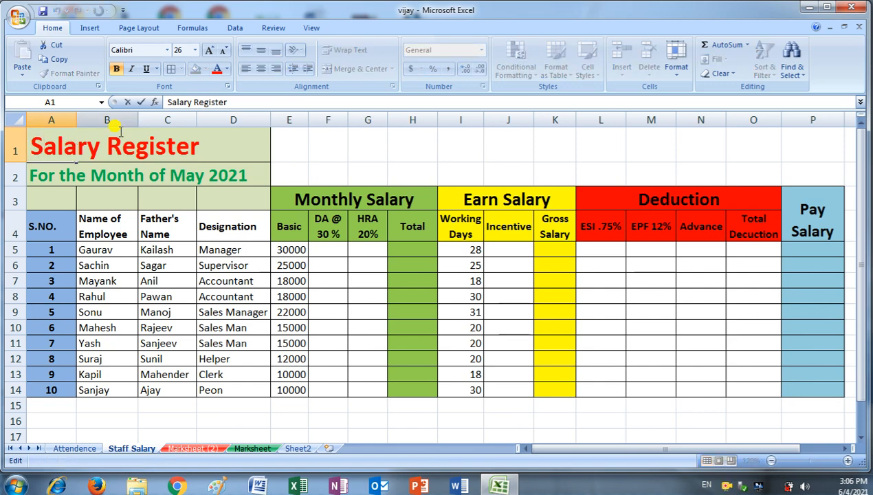
click(198, 103)
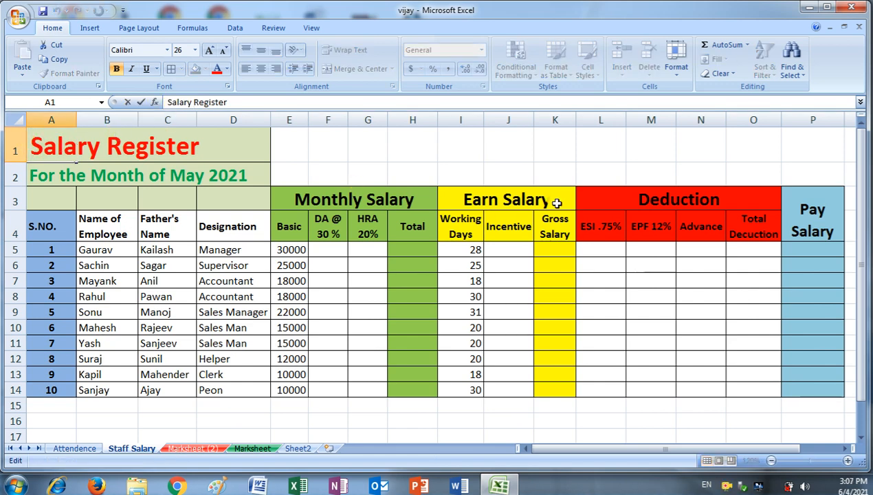
text(Payro)
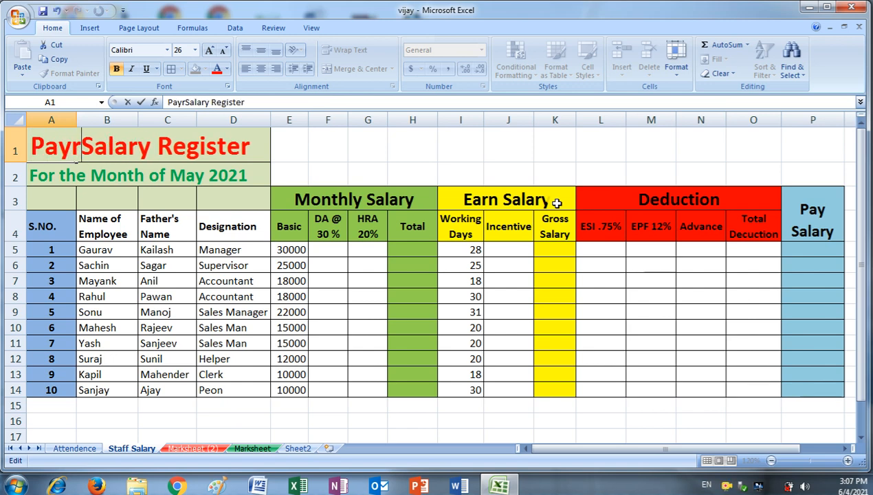
text(ll /)
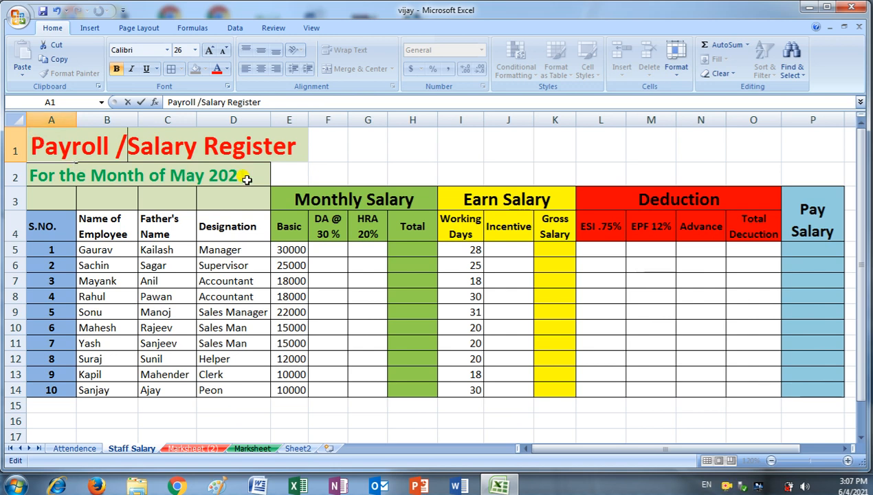
click(281, 172)
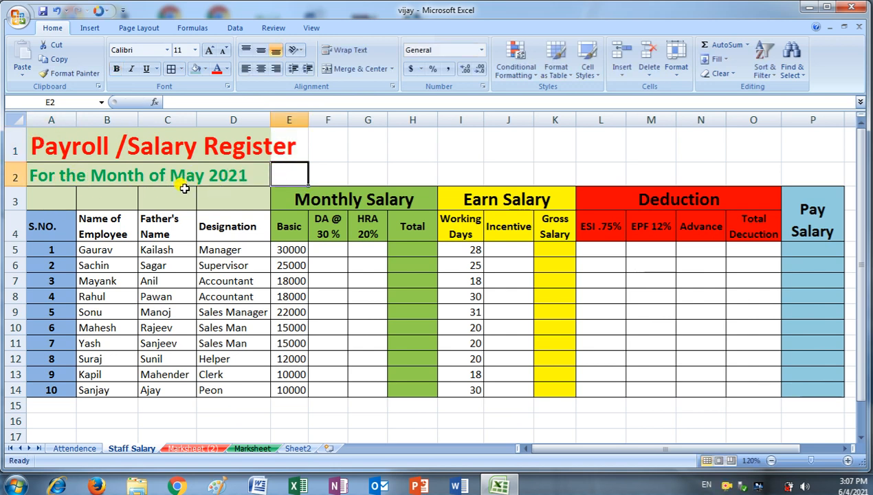
- Change the serial number column heading in cell A4 to "Emp. NO."
click(40, 177)
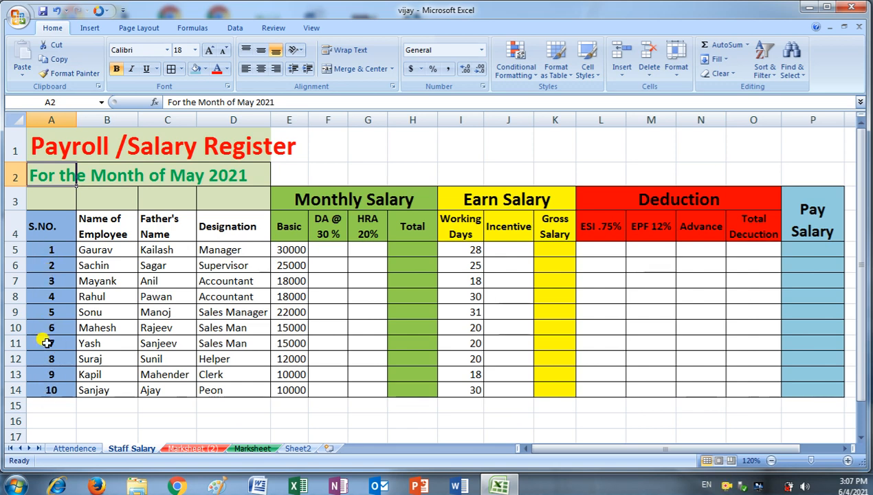
click(38, 227)
double_click(36, 226)
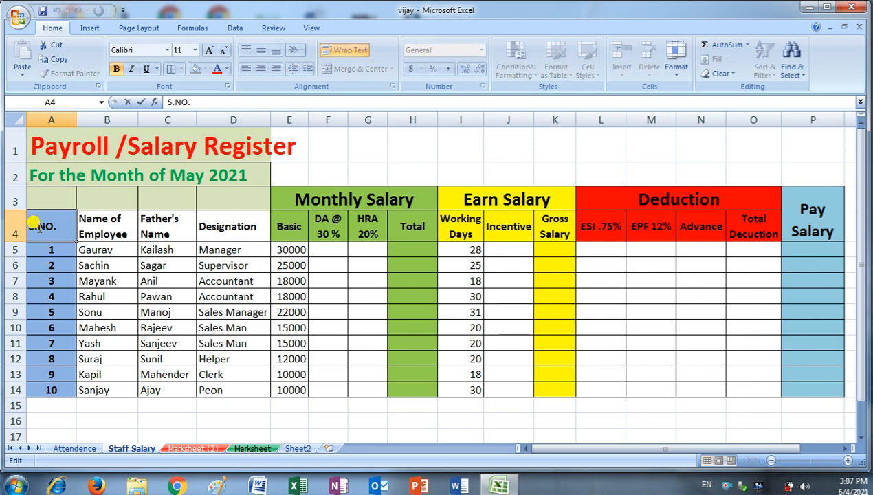
drag(33, 222, 14, 219)
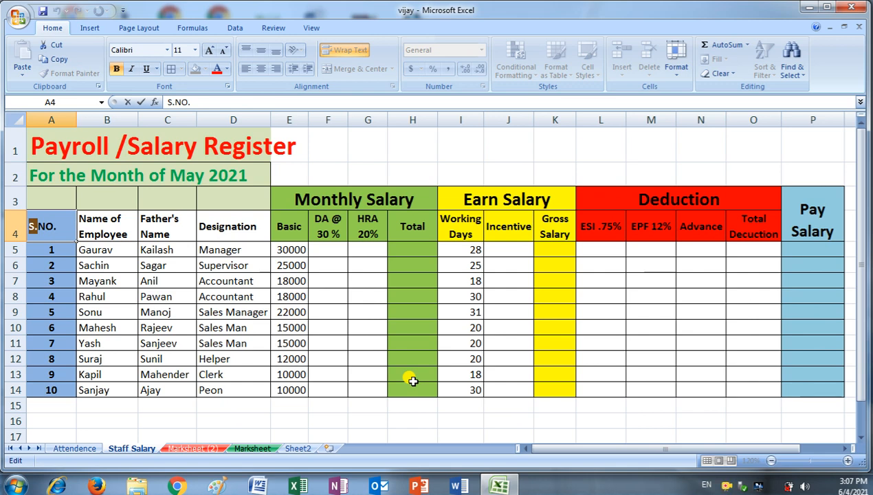
text(Emp)
key(Right)
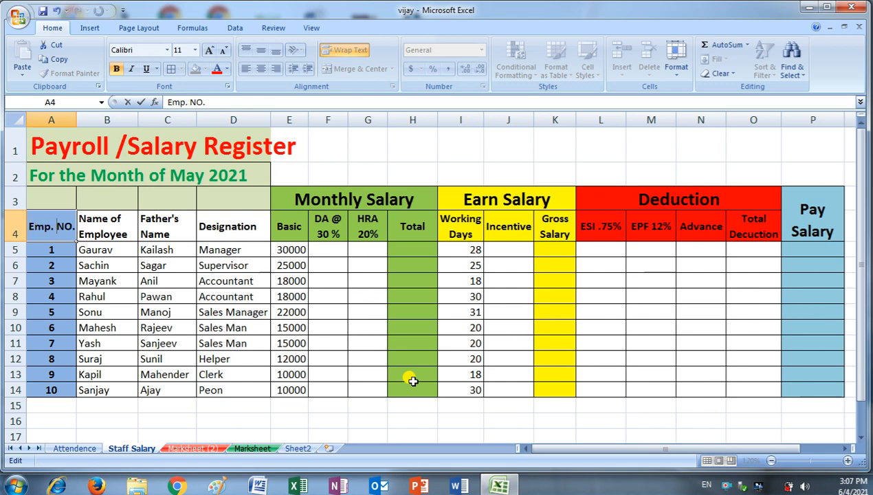
click(131, 328)
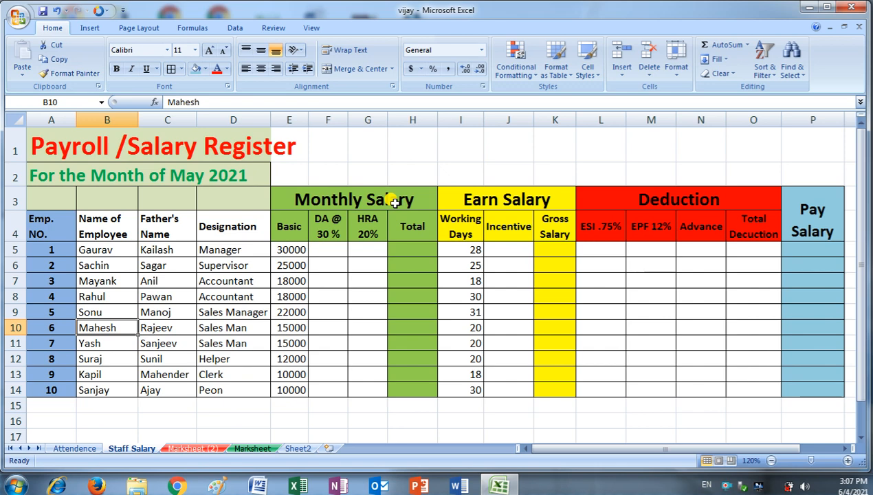
click(289, 252)
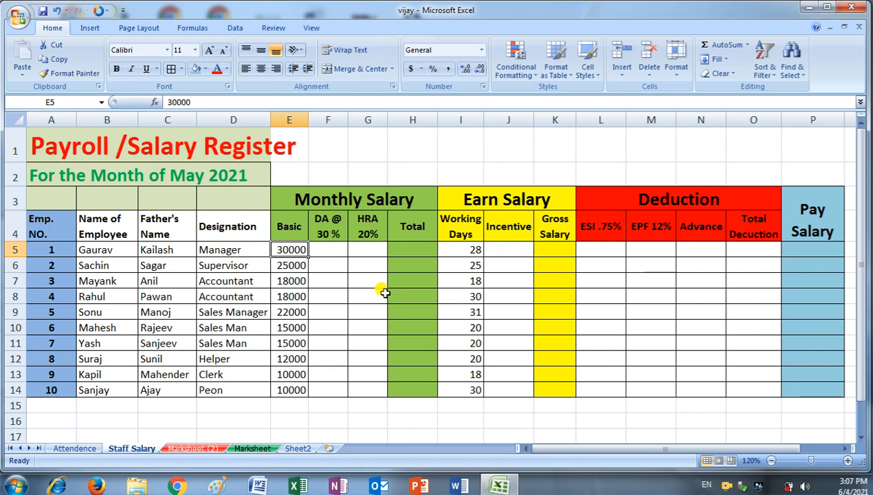
click(291, 265)
click(294, 275)
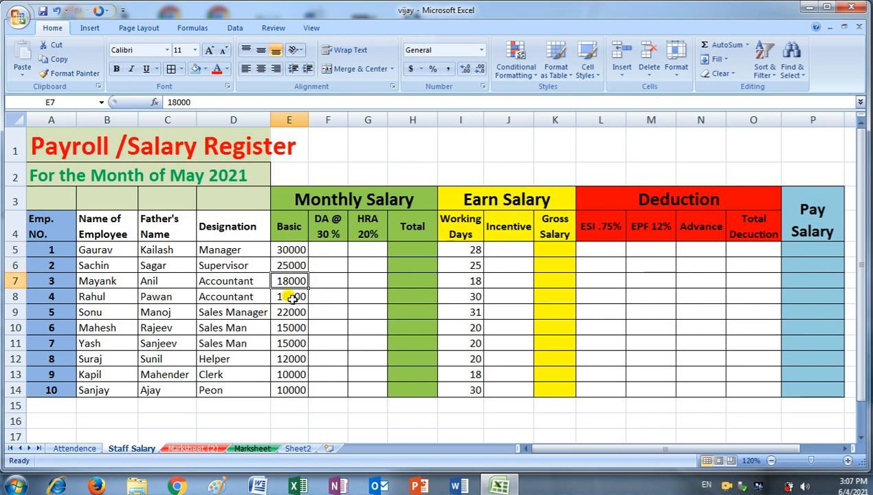
click(288, 294)
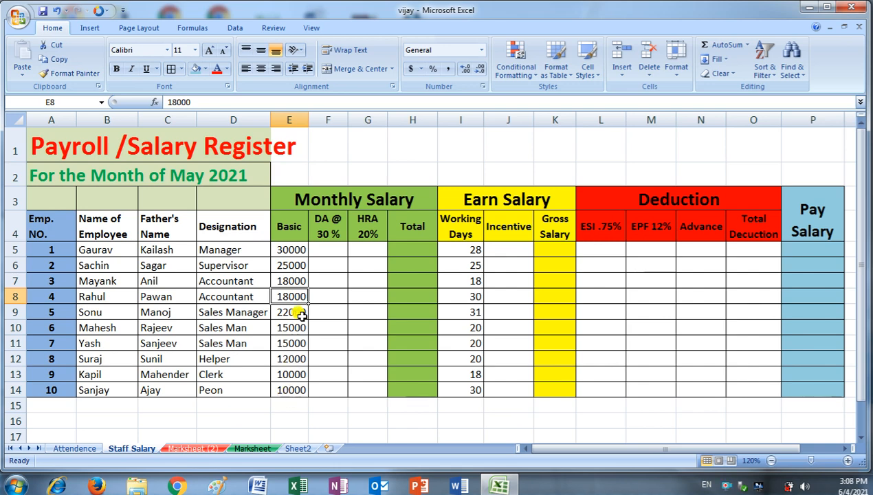
- Calculate the first employee's DA in cell F5 with the formula =E5*30%
click(317, 218)
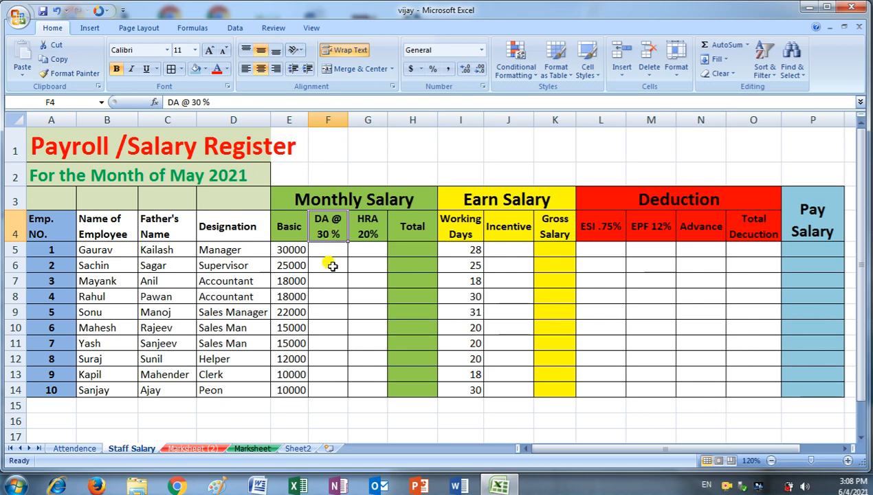
click(292, 250)
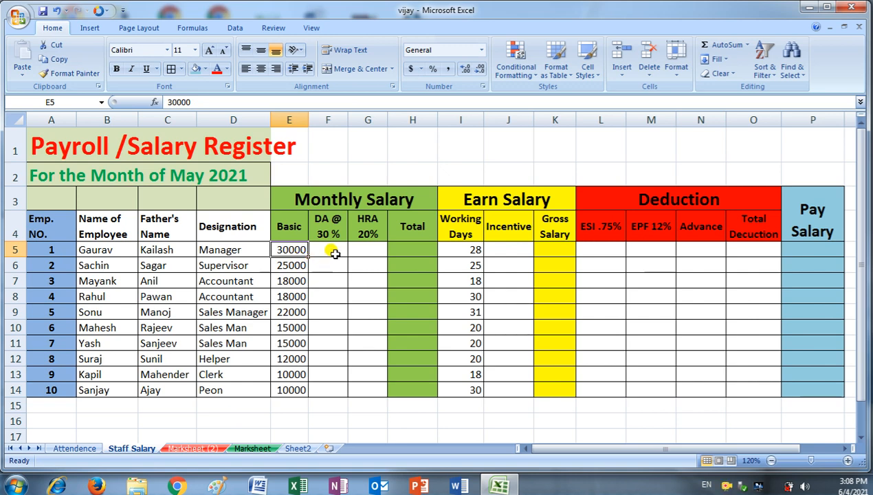
click(327, 252)
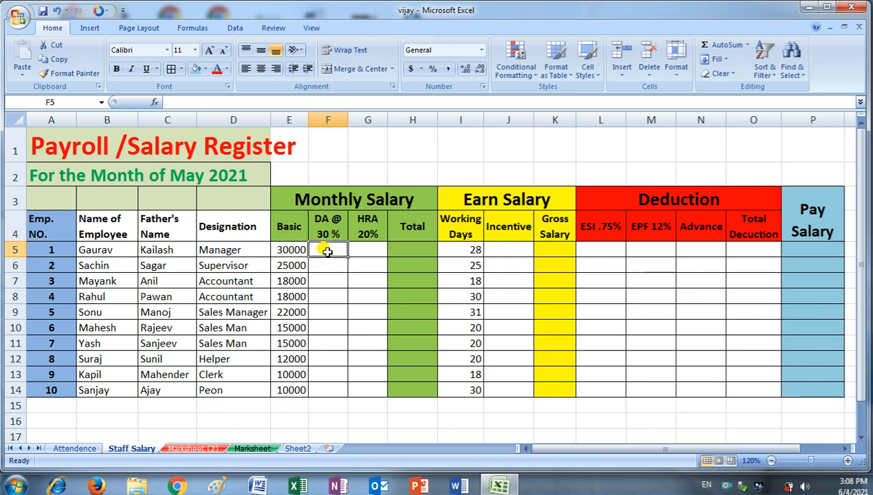
text(=)
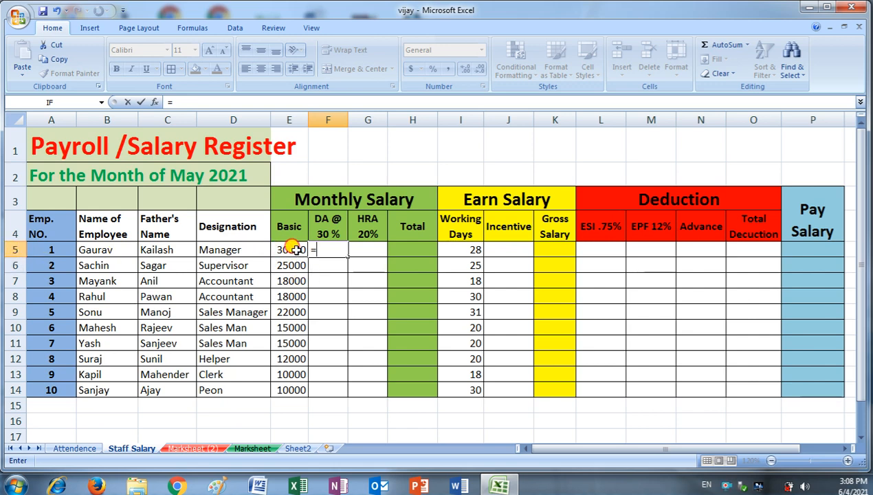
click(293, 249)
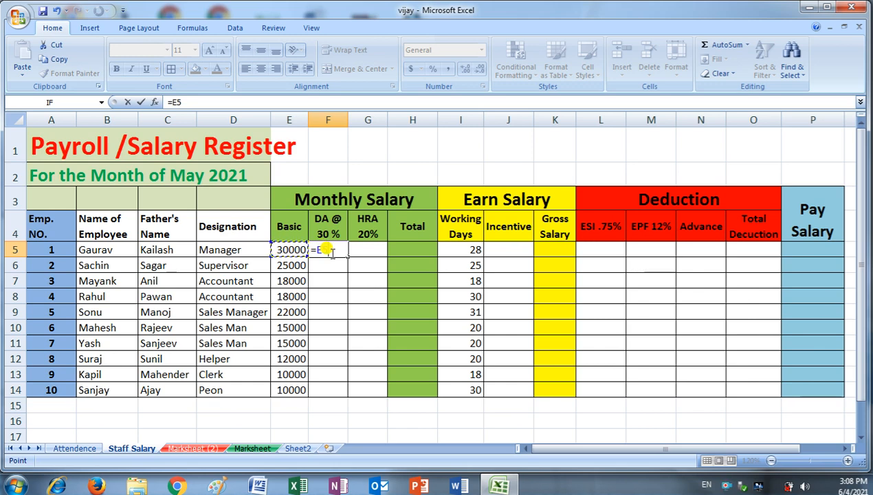
text(*)
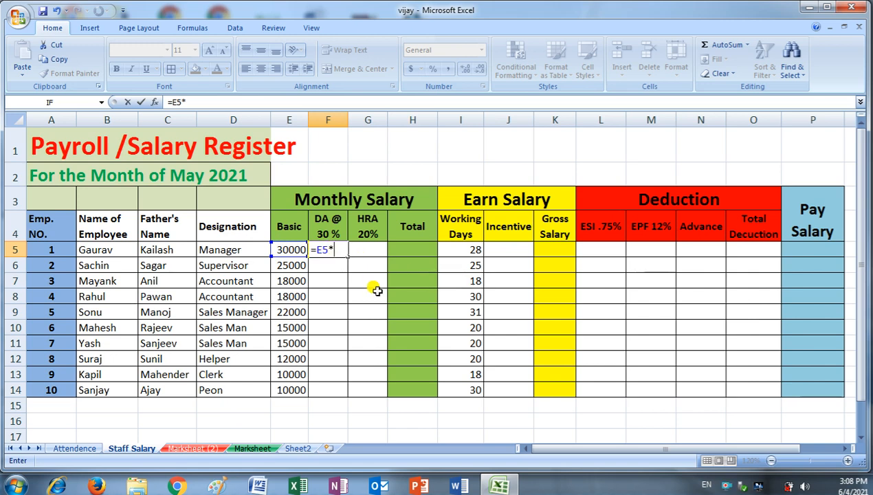
text(30%)
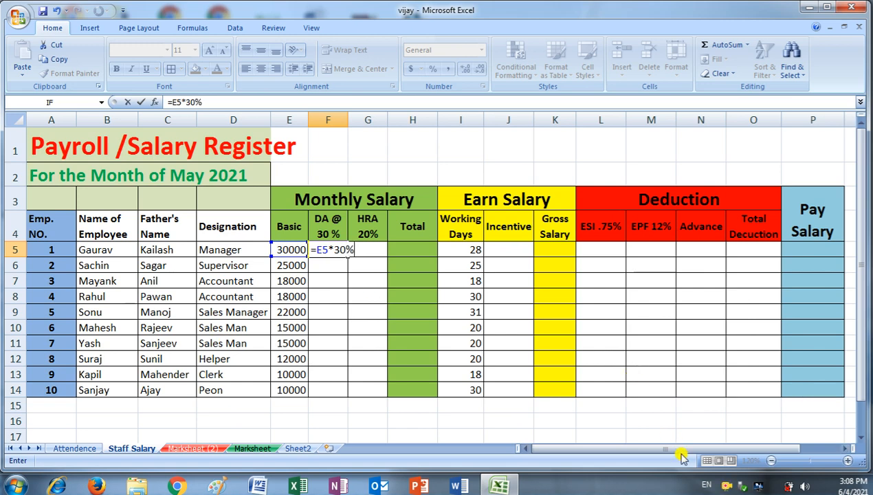
right_click(727, 483)
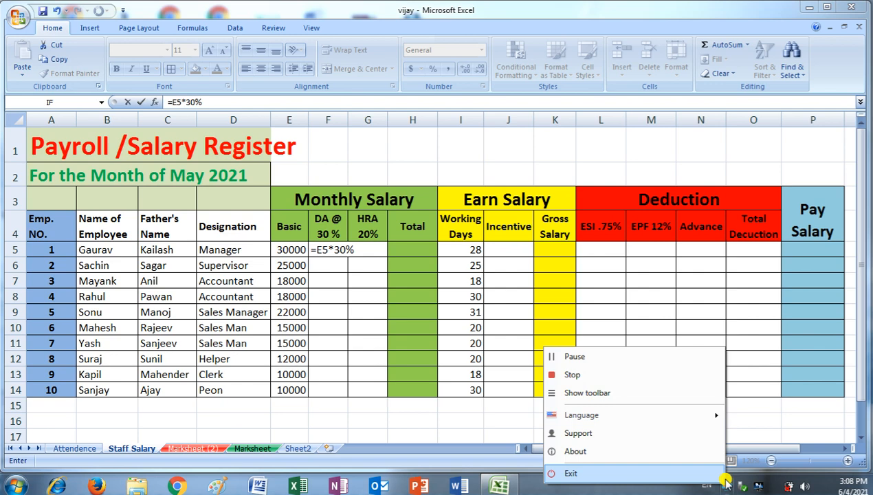
click(620, 370)
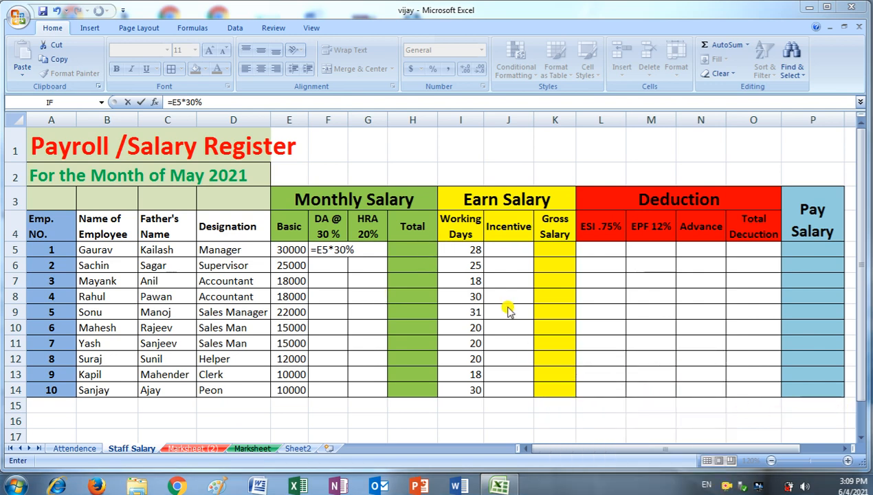
click(353, 250)
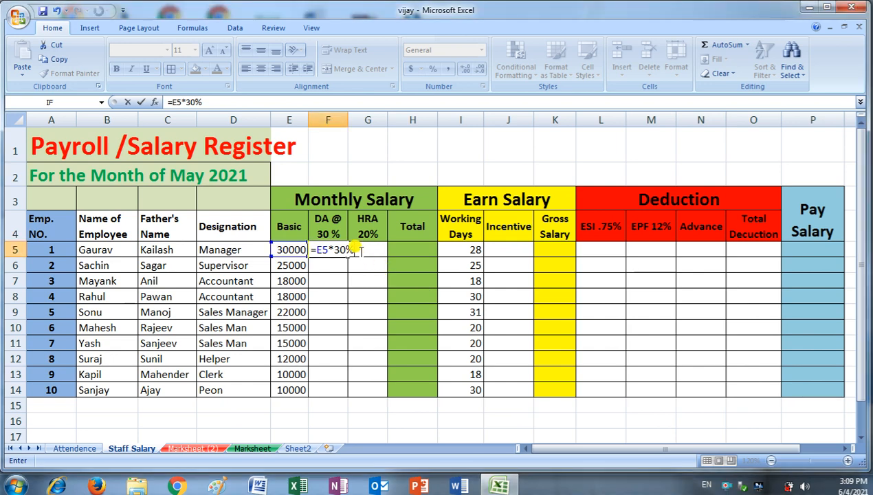
key(Return)
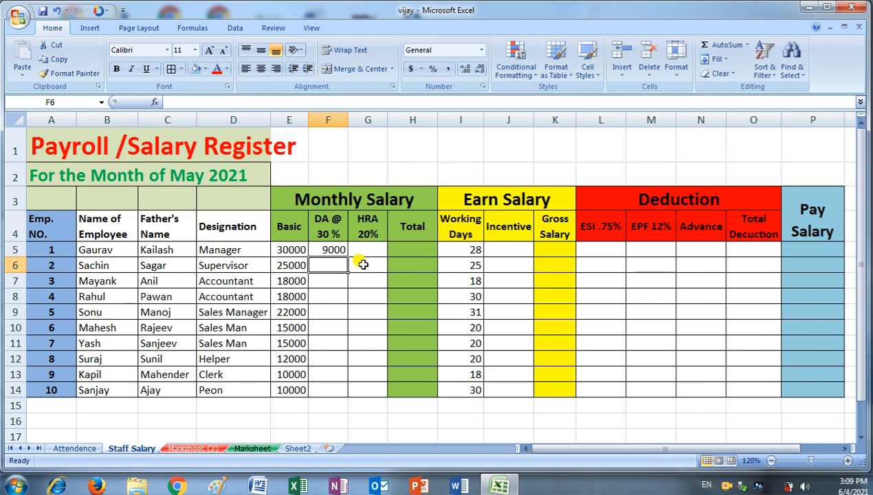
- Calculate the first employee's HRA in cell G5 with the formula =(E5+F5)*20%
click(366, 248)
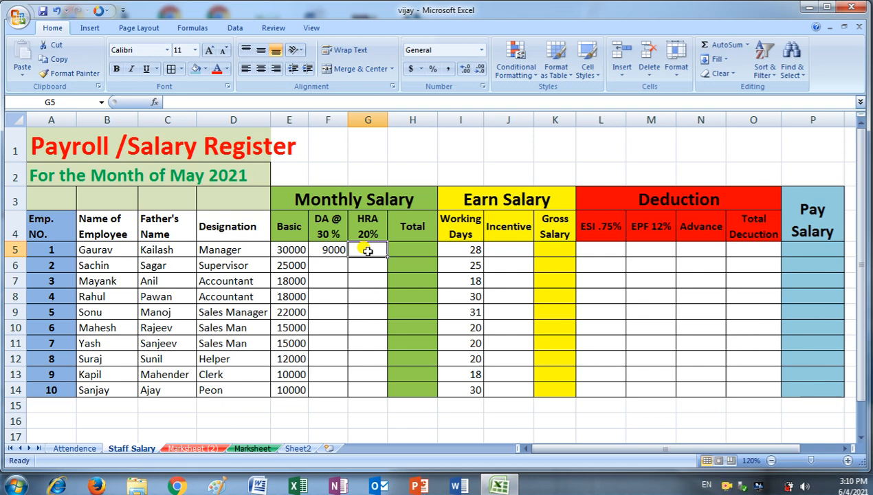
text(=)
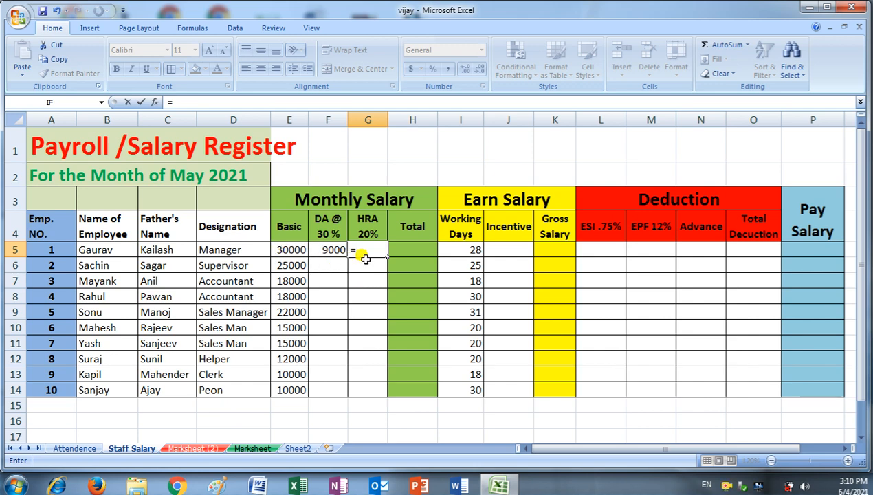
text(()
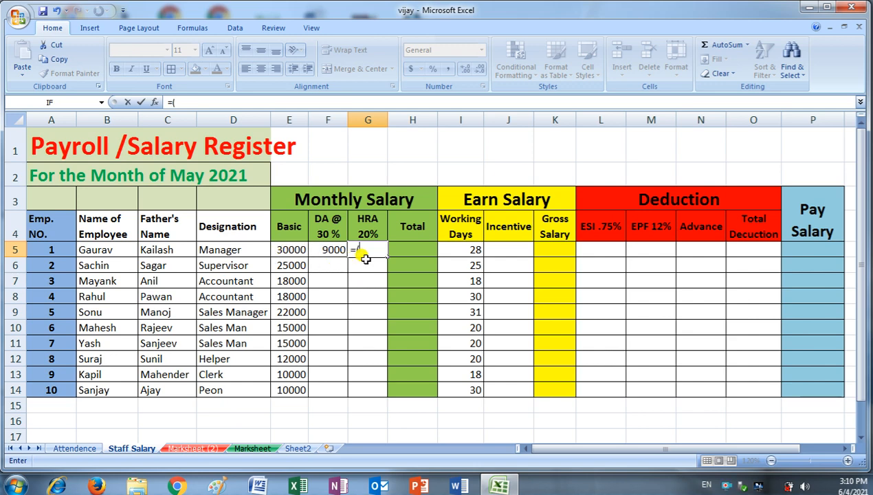
click(292, 249)
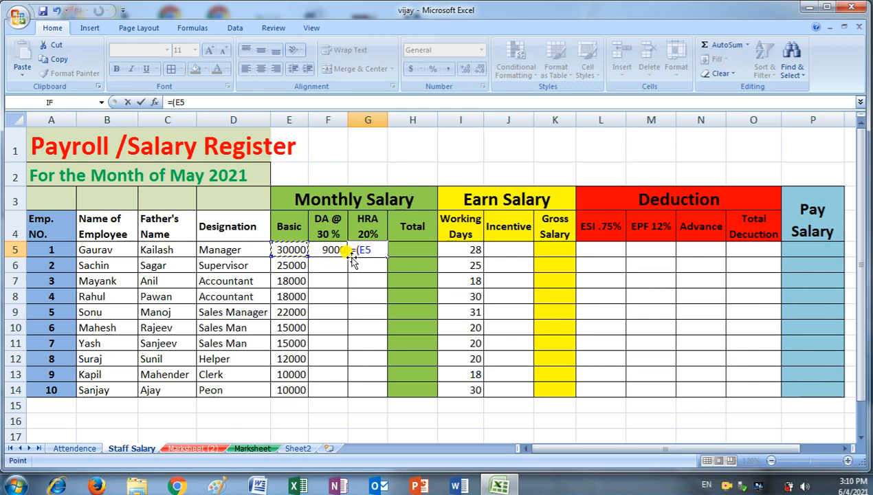
text(+)
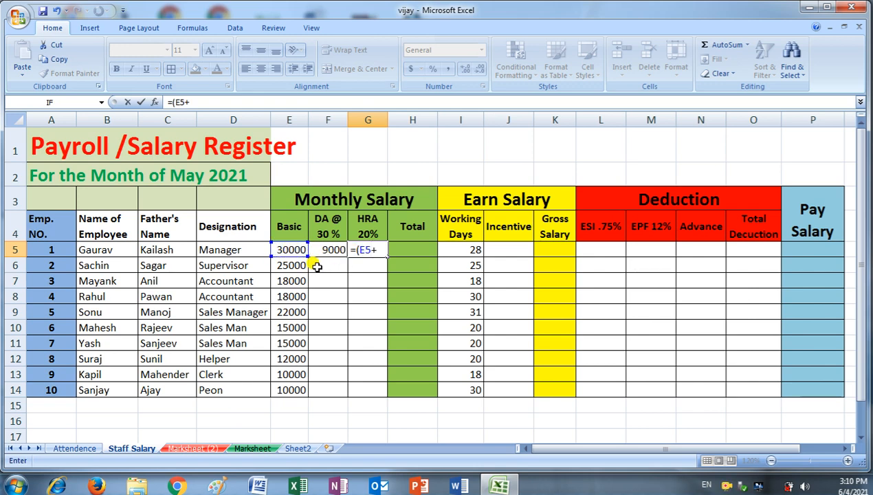
click(330, 249)
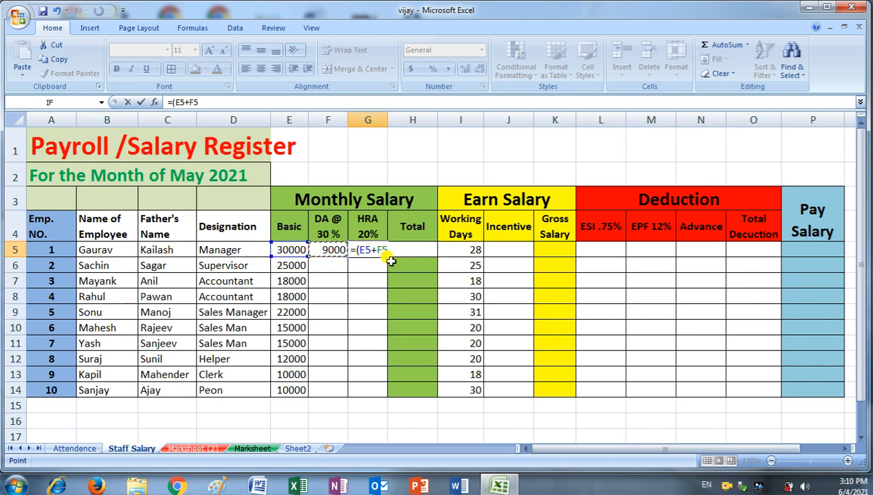
text())
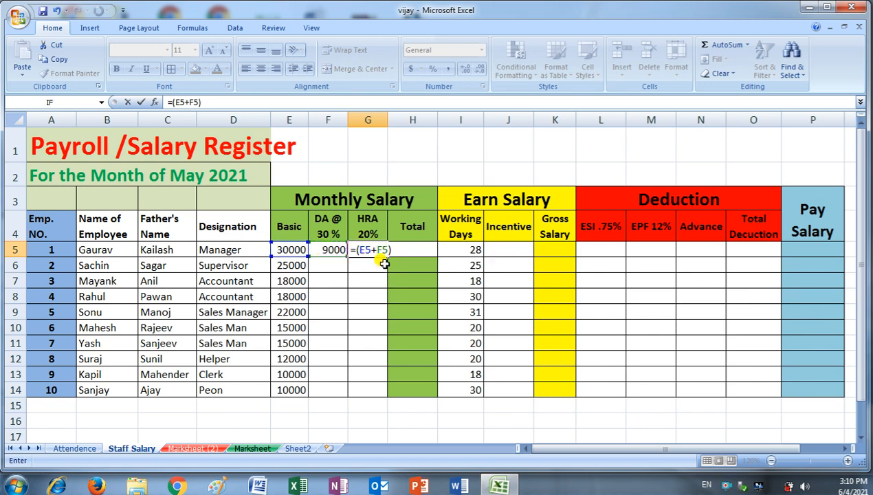
text(*20%)
key(Return)
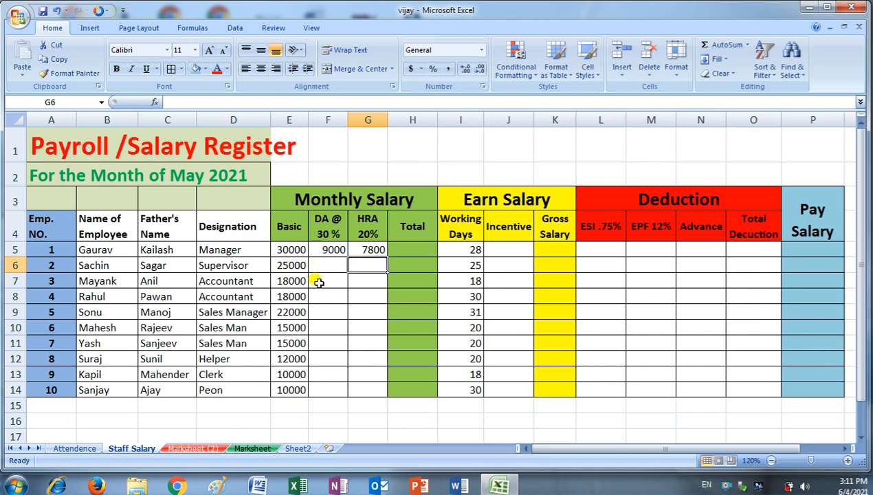
- Fill the DA formula from F5 and the HRA formula from G5 down to row 14
click(327, 263)
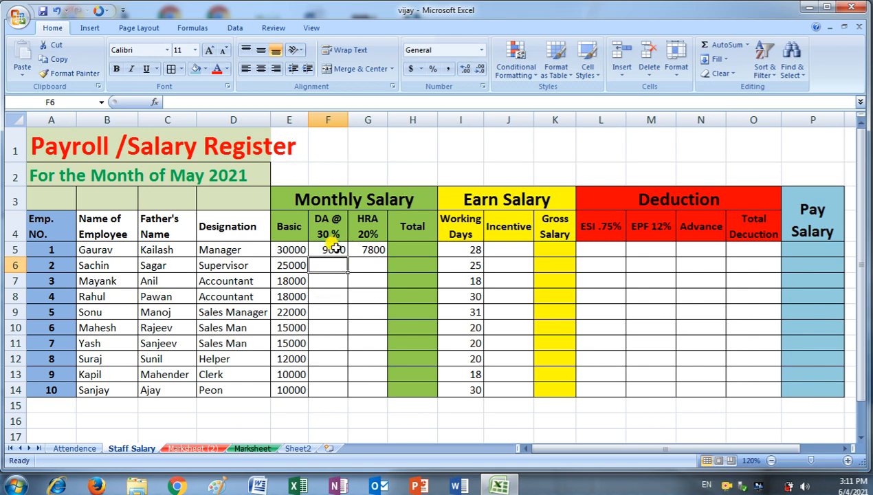
click(334, 248)
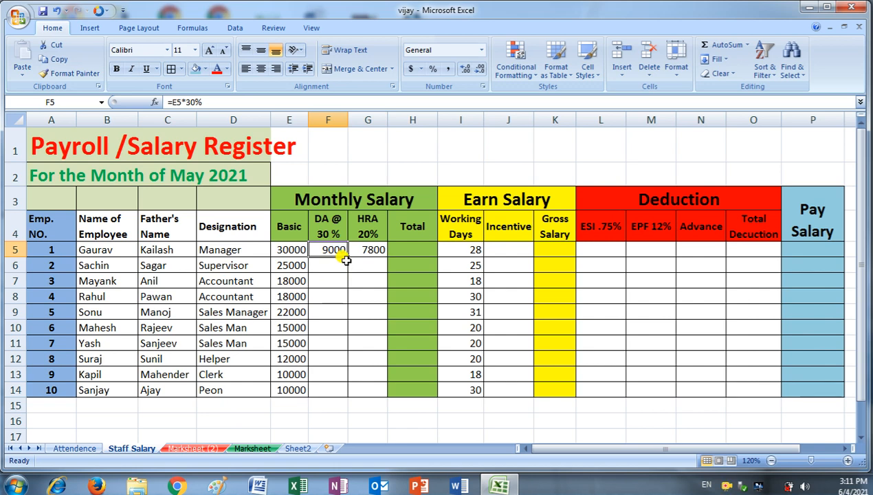
drag(347, 257, 341, 389)
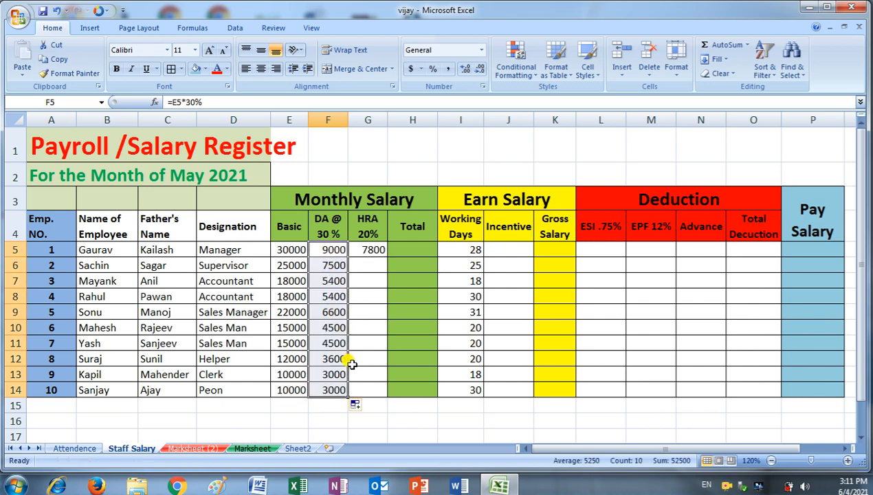
click(371, 249)
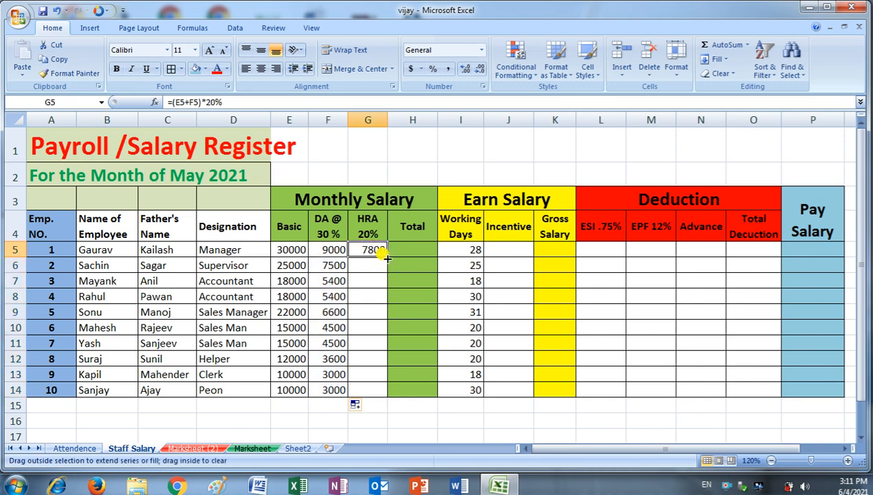
double_click(387, 258)
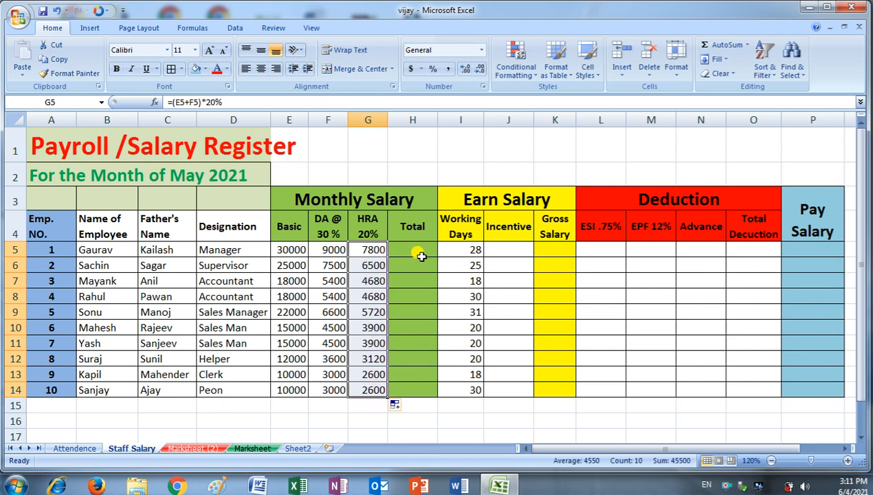
- Total the first employee's monthly salary in H5 with =SUM(E5:G5) and fill the formula down to H14
click(415, 250)
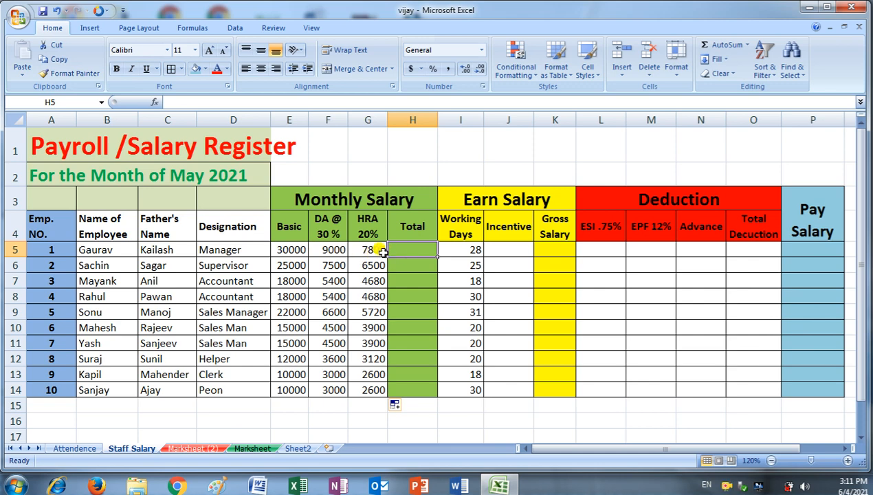
text(=sum)
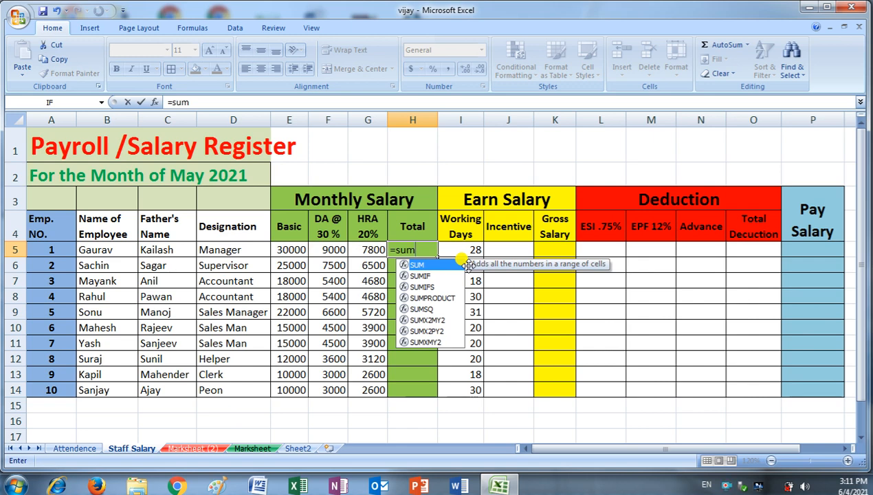
text(()
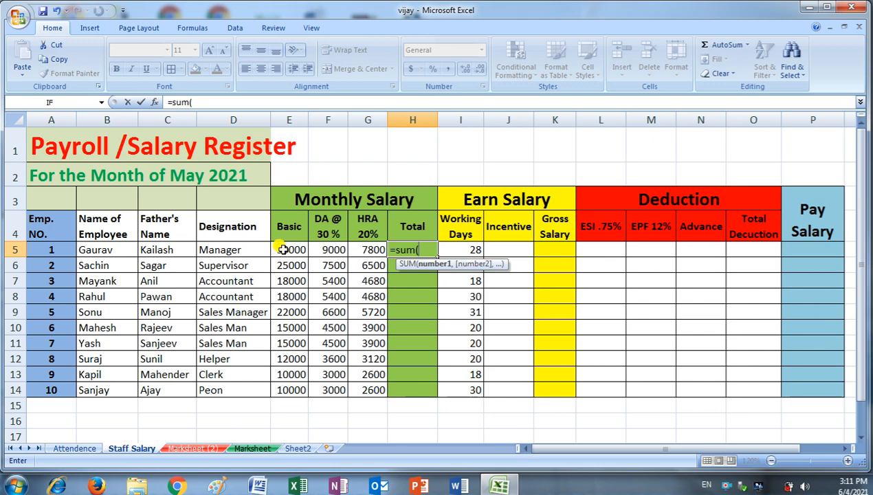
drag(294, 251, 366, 253)
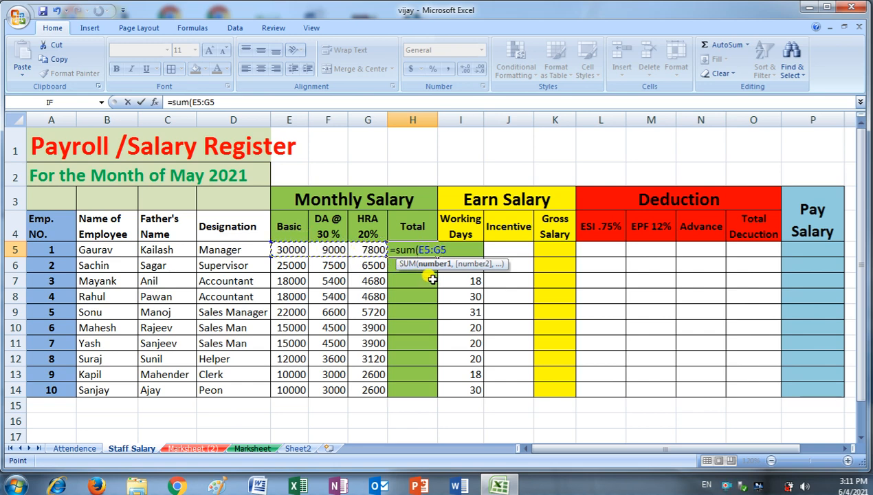
key(Return)
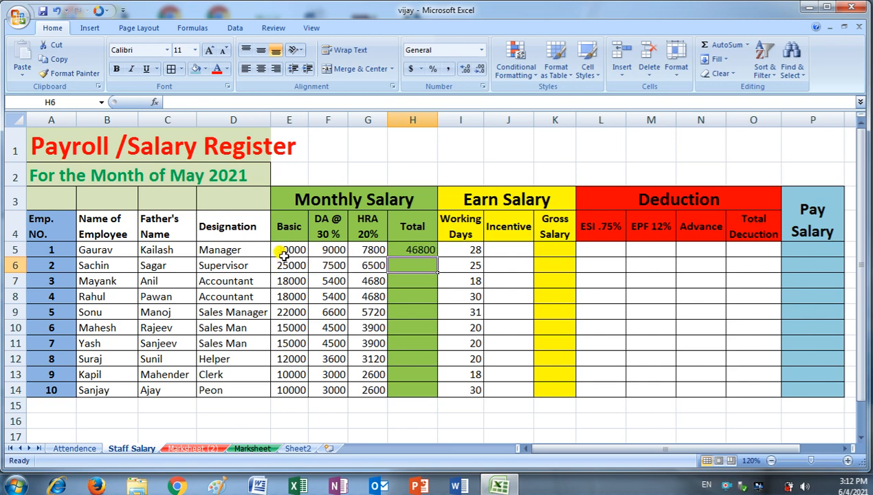
click(426, 250)
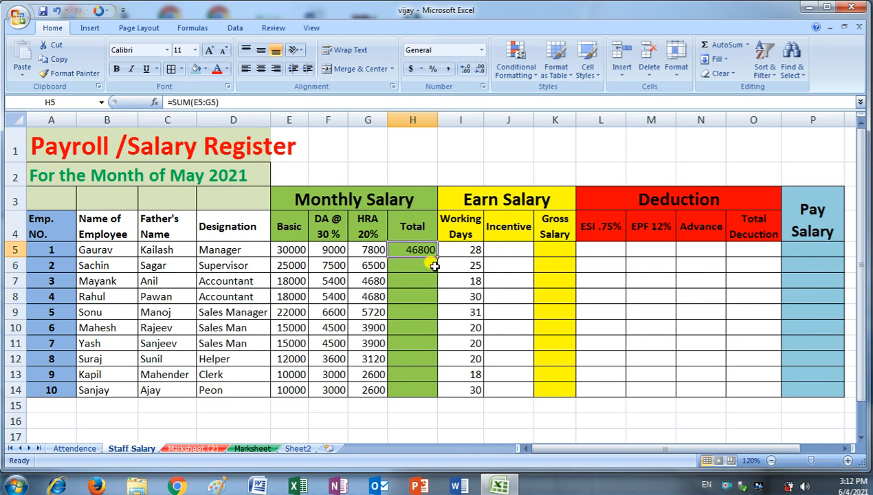
double_click(437, 258)
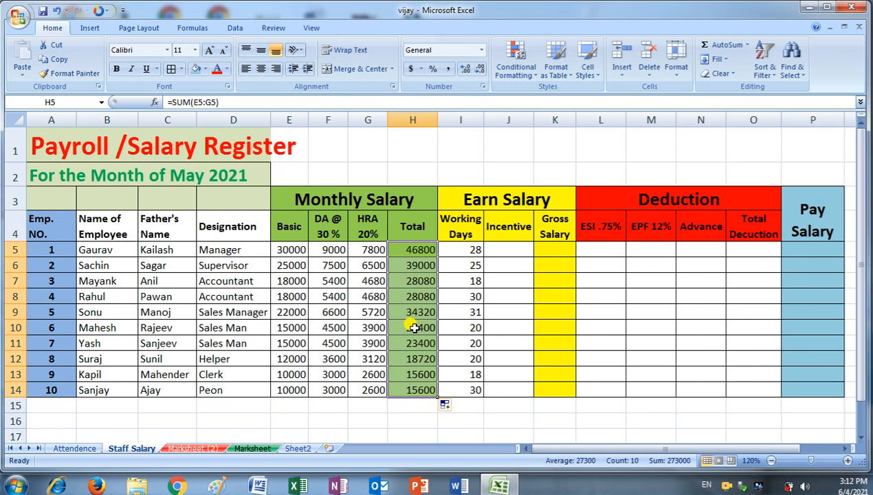
- Examine the Present and Absent totals for the first employee on the Attendence sheet
click(472, 248)
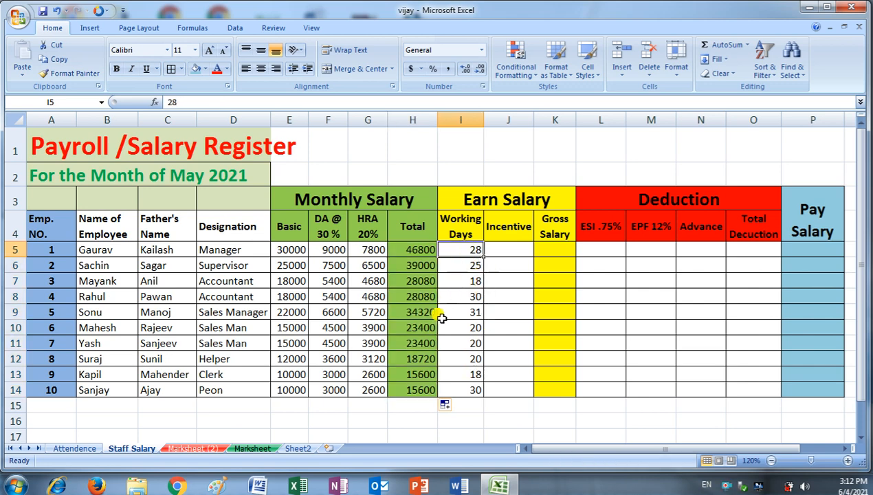
click(73, 448)
drag(558, 448, 789, 445)
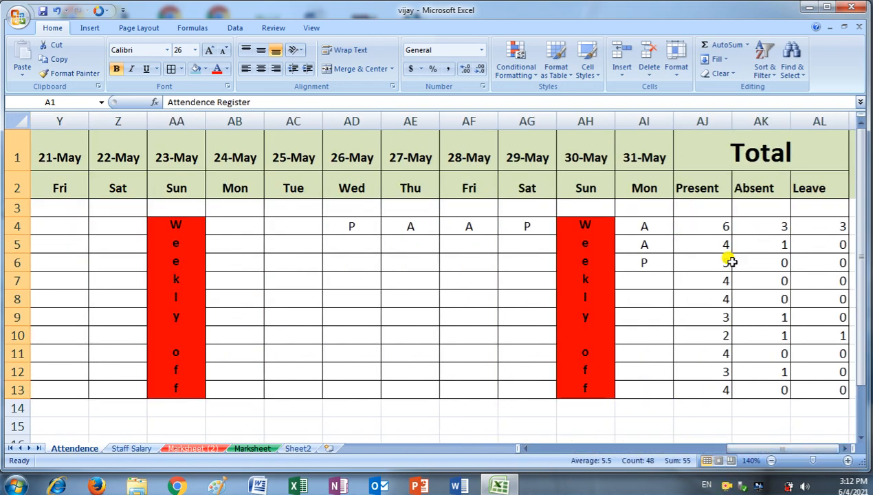
click(717, 226)
click(750, 226)
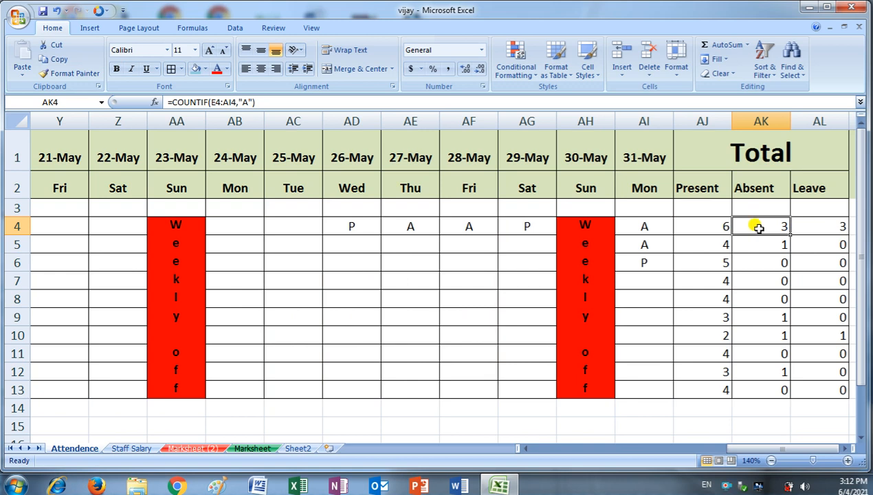
click(712, 226)
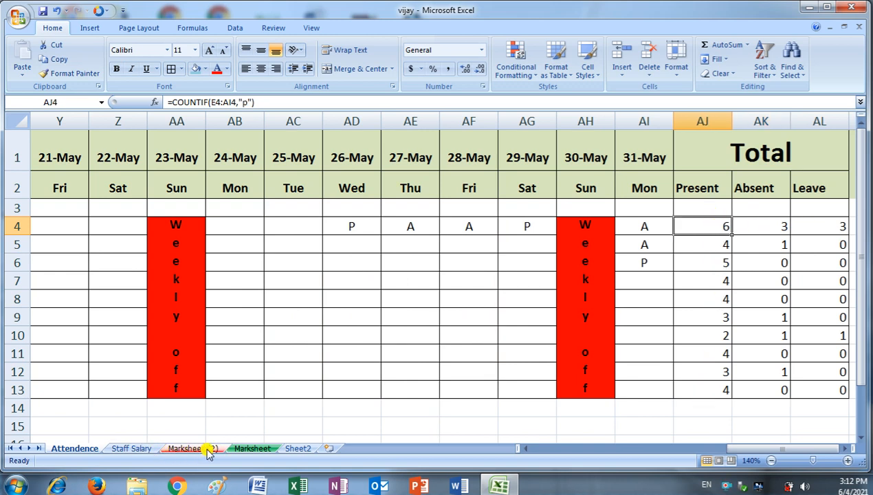
- On the Staff Salary sheet, set the working days to 20 in I6 and 25 in I7
click(132, 448)
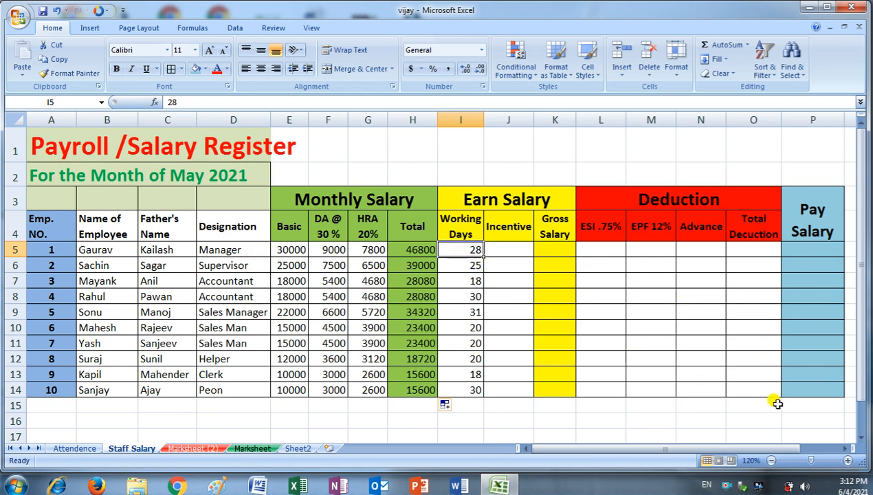
key(Down)
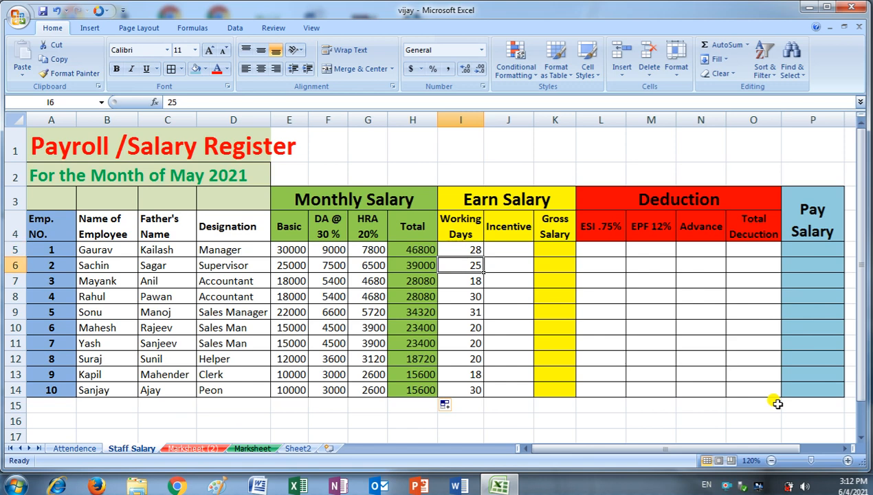
text(20)
key(Return)
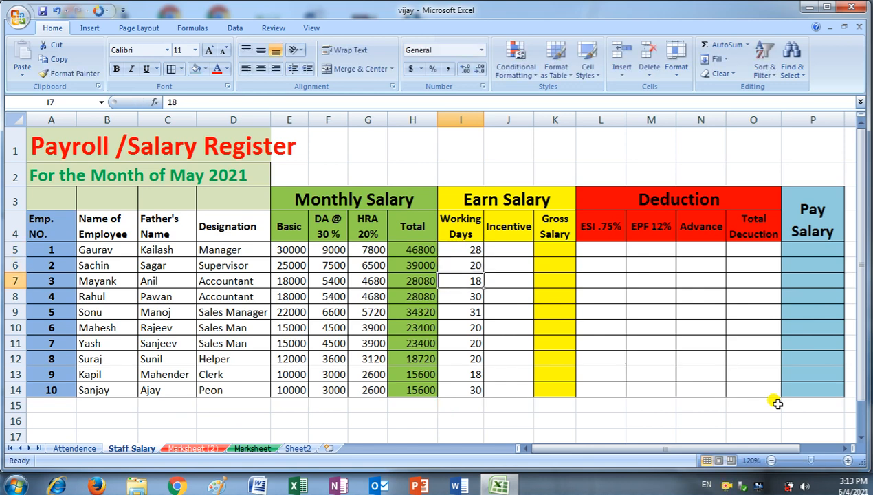
text(25)
key(Return)
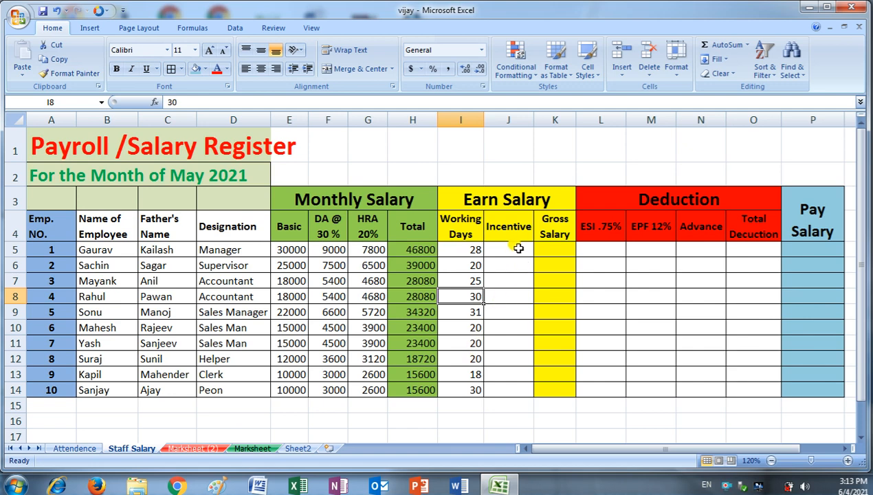
- Enter incentives of 5000 in J9, 3000 in J10 and 3000 in J11
click(505, 218)
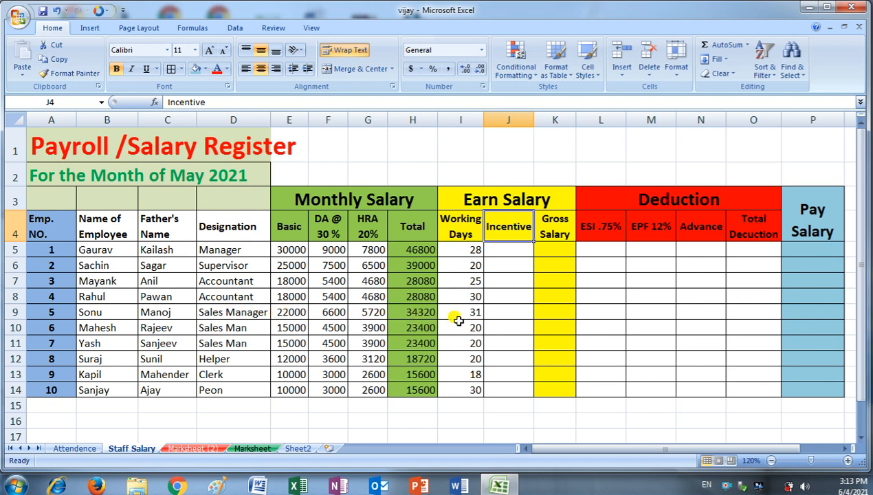
click(510, 314)
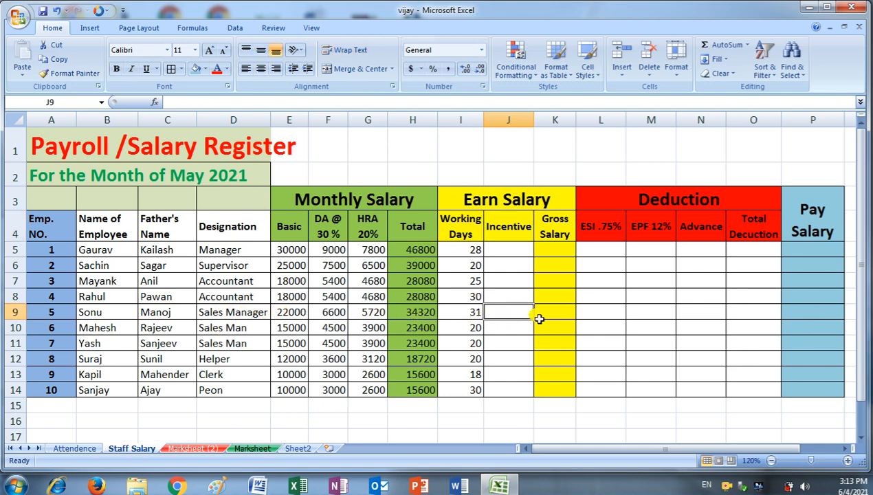
text(5000)
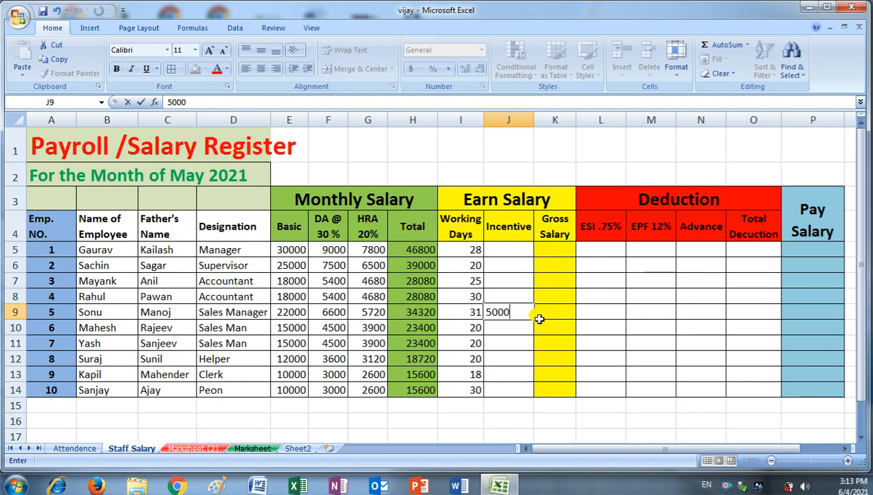
key(Return)
text(3000)
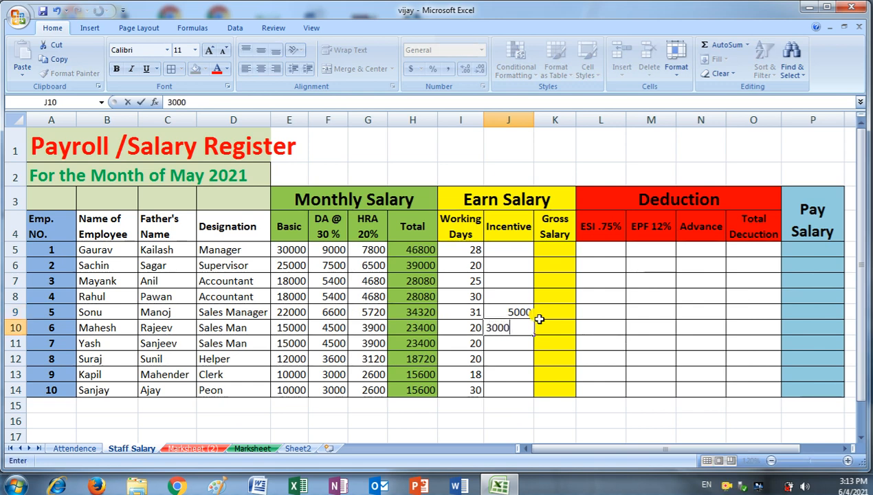
key(Return)
text(300)
key(Return)
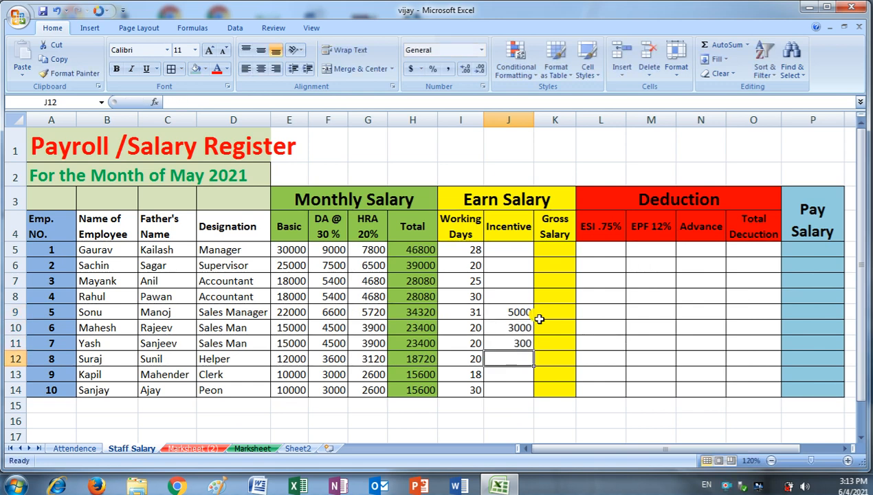
key(Up)
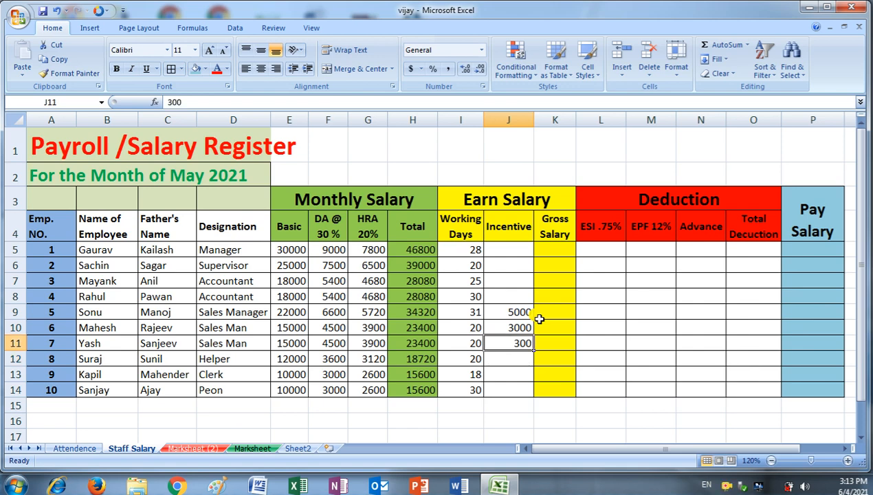
text(3000)
key(Return)
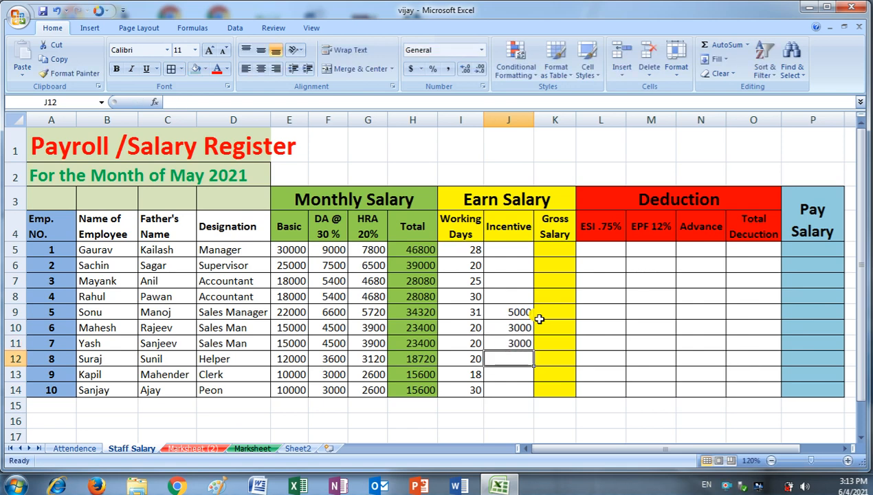
- Calculate the first employee's gross salary in K5 with =(H5/31*I5)+J5
click(554, 249)
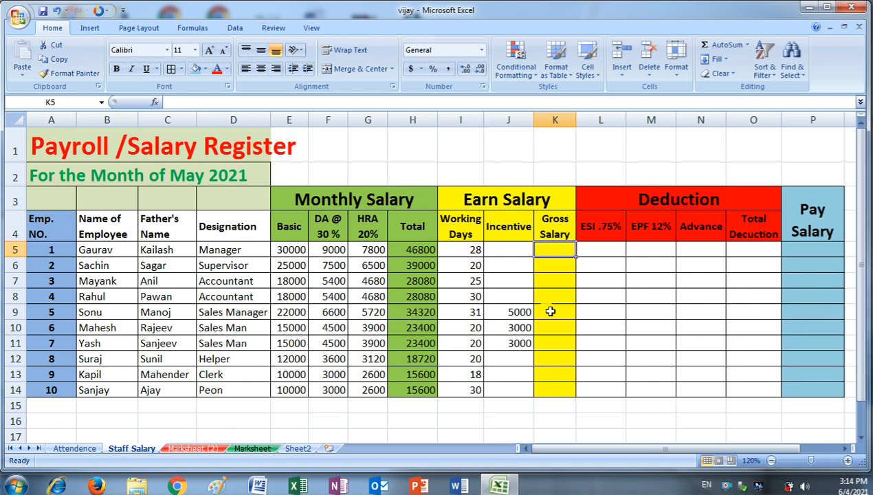
text(=)
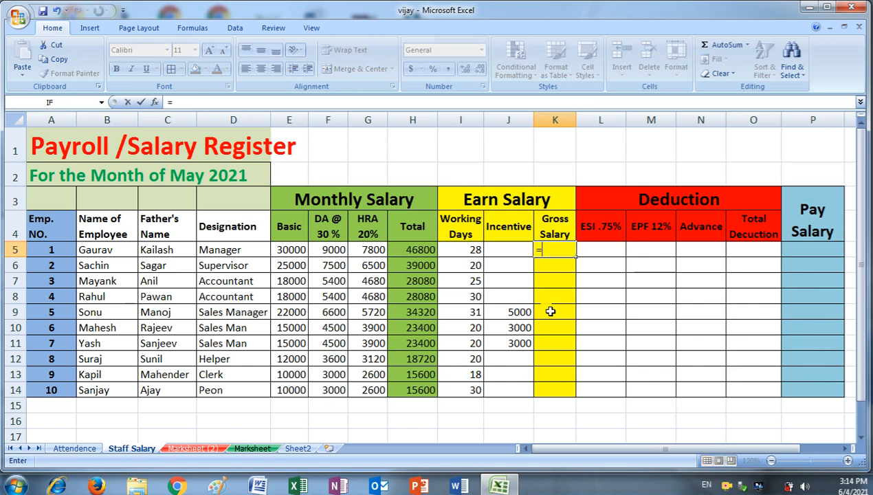
text(()
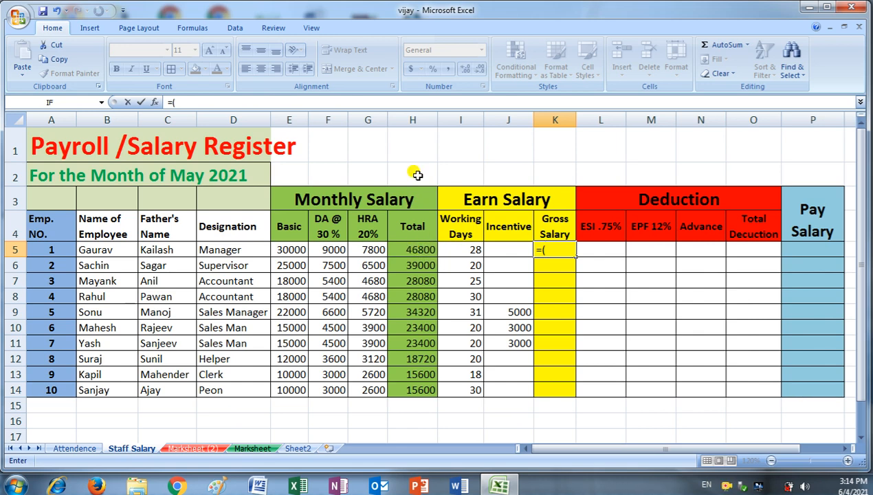
click(424, 250)
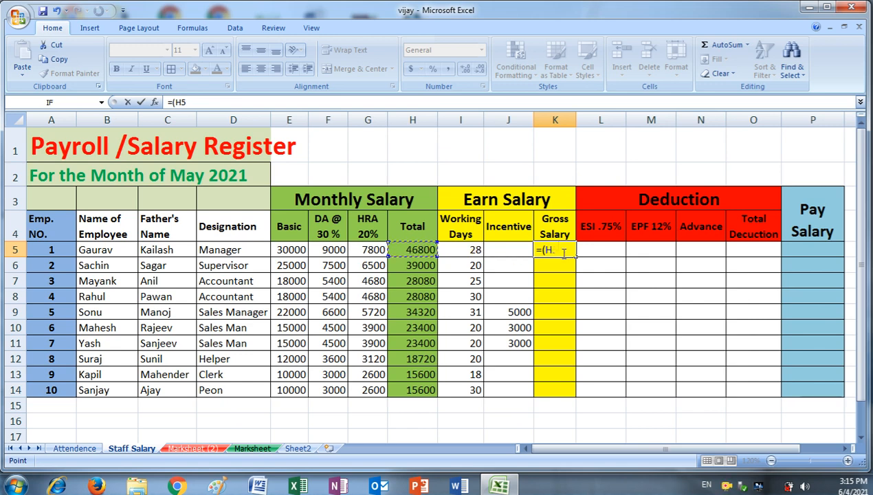
text(/31)
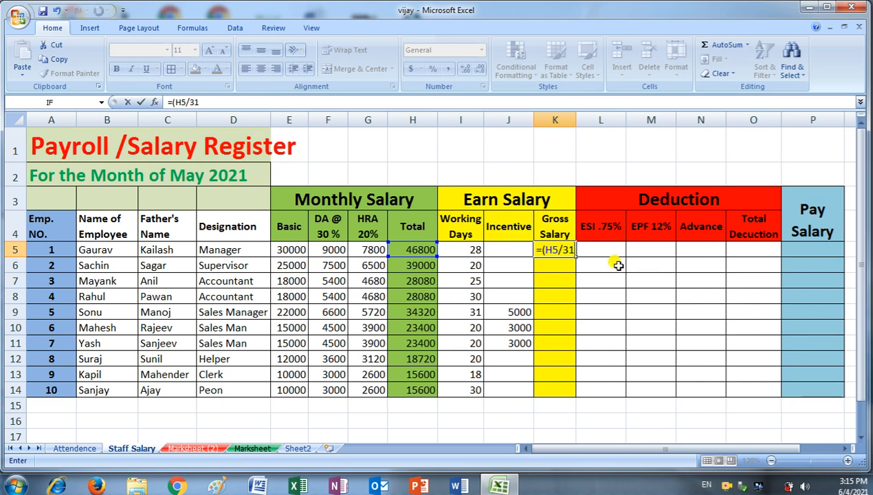
text(*)
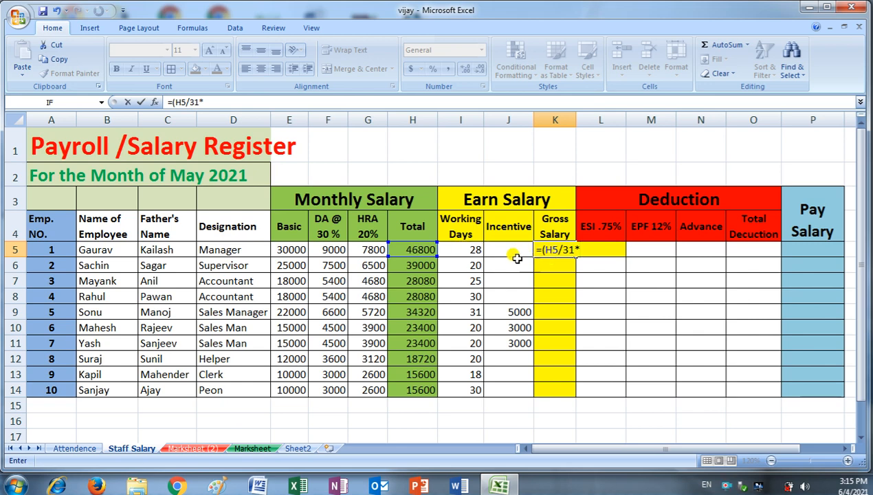
click(475, 251)
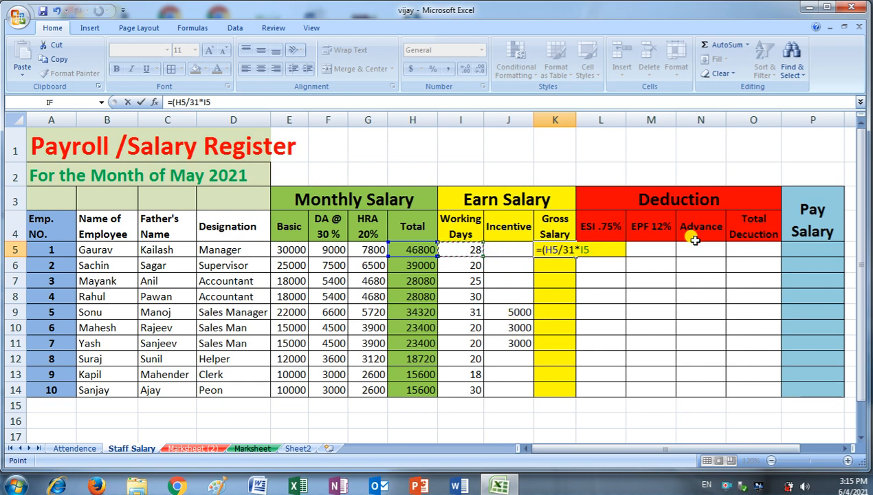
text()+)
click(513, 251)
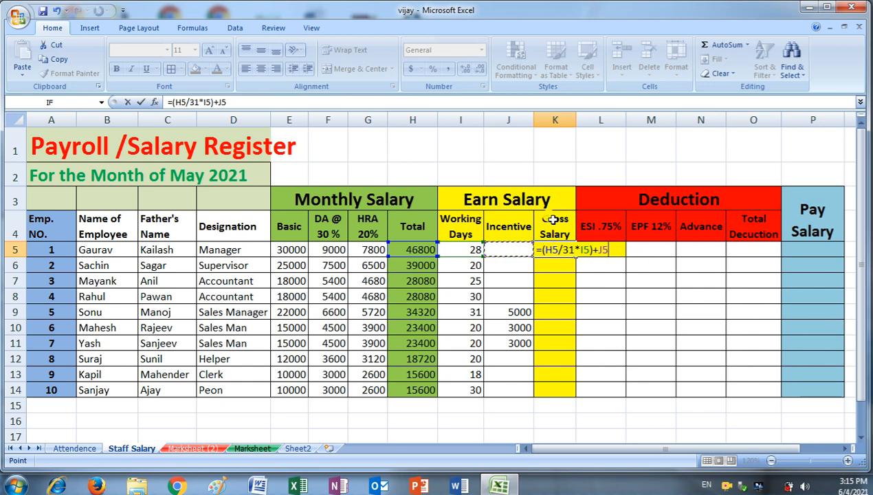
key(Return)
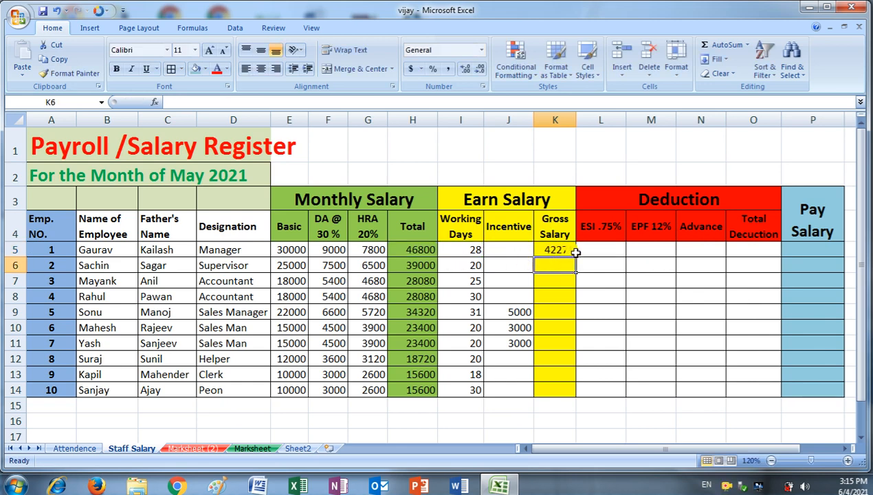
click(420, 253)
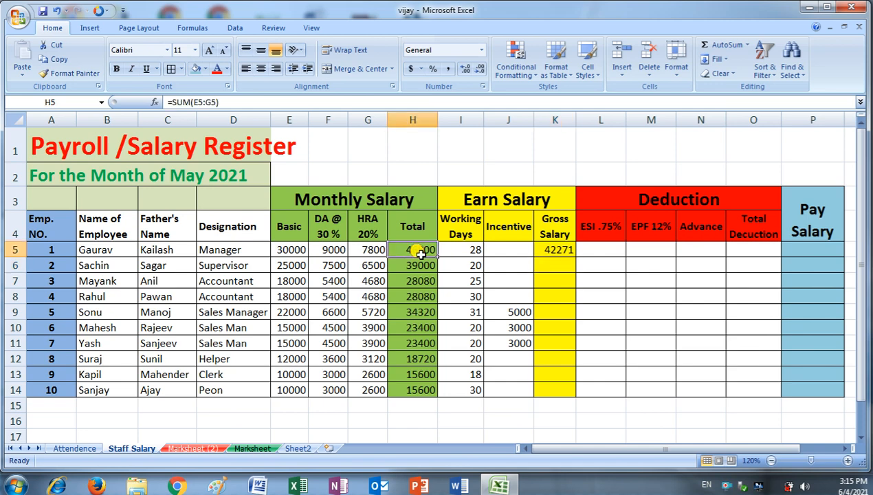
click(473, 253)
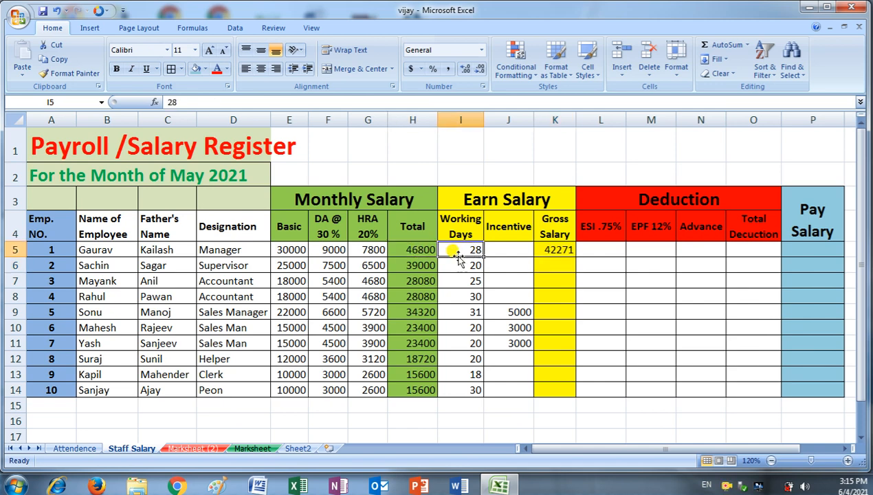
click(559, 252)
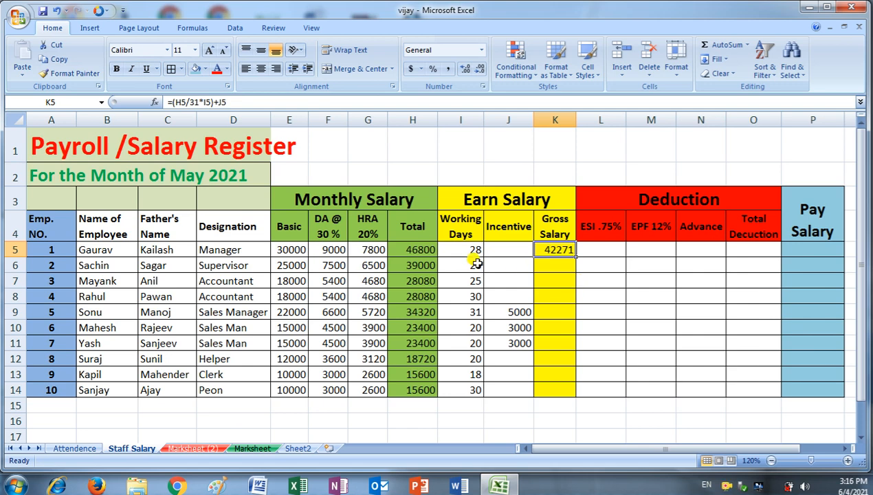
- Calculate the second employee's gross salary in K6 with =(H6/31*I6)+J6
click(552, 265)
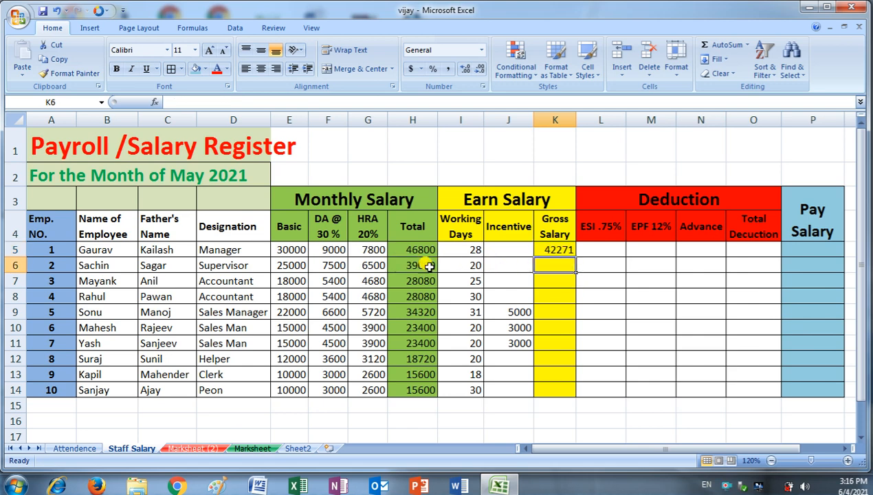
text(=)
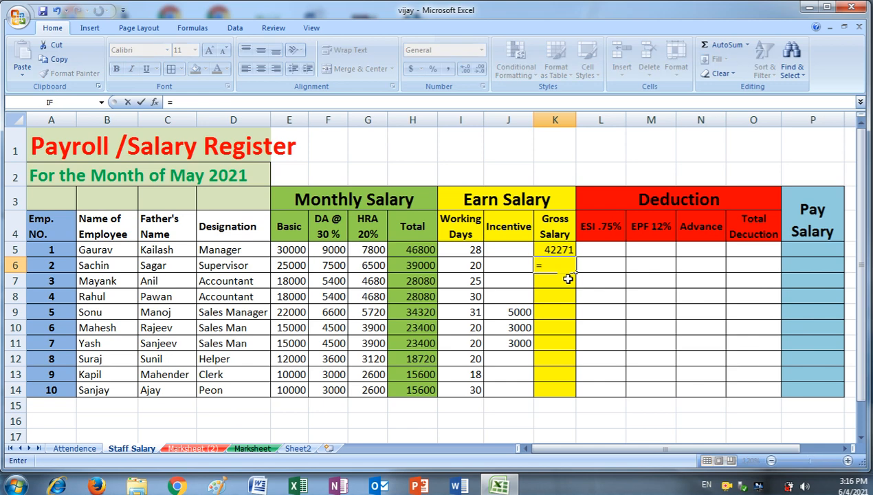
text(()
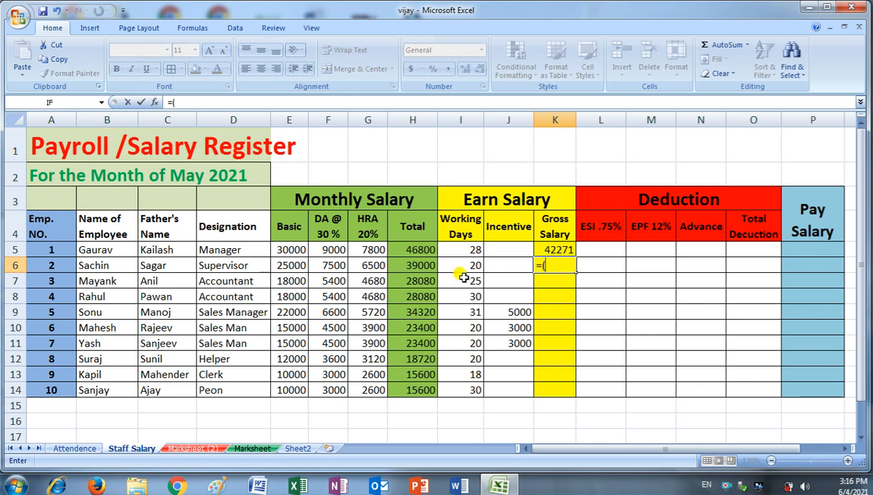
click(418, 266)
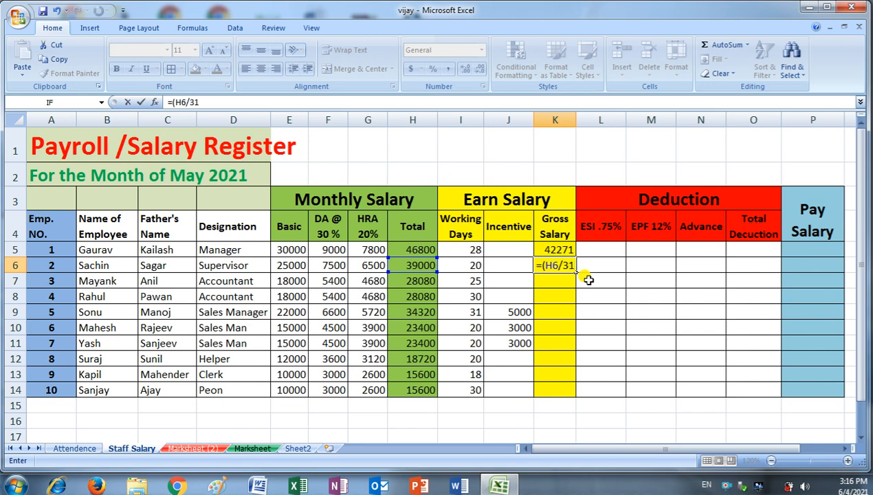
text(*)
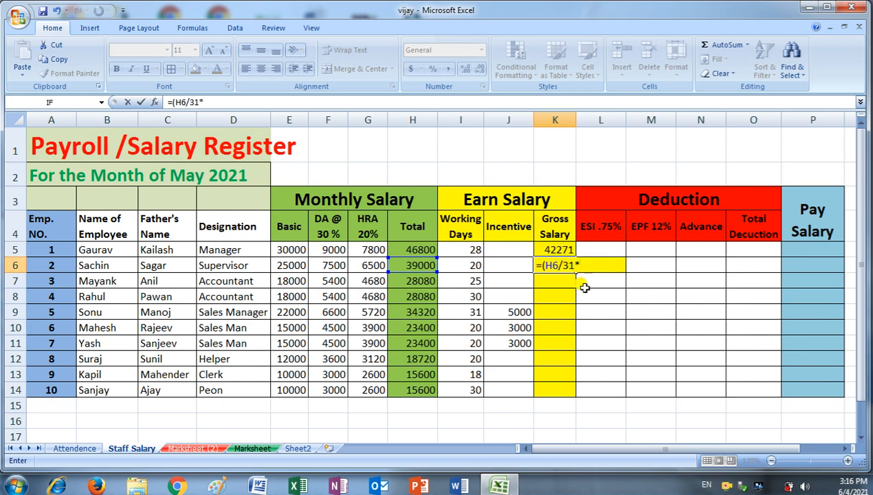
click(470, 265)
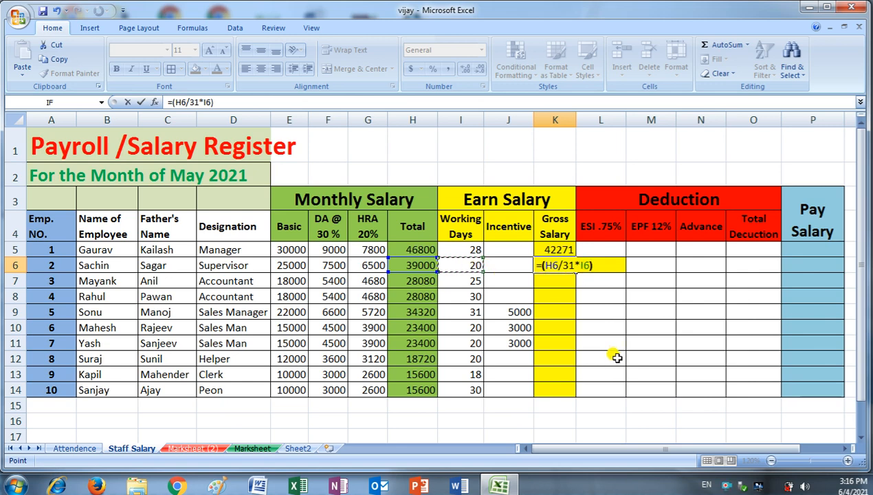
text()+)
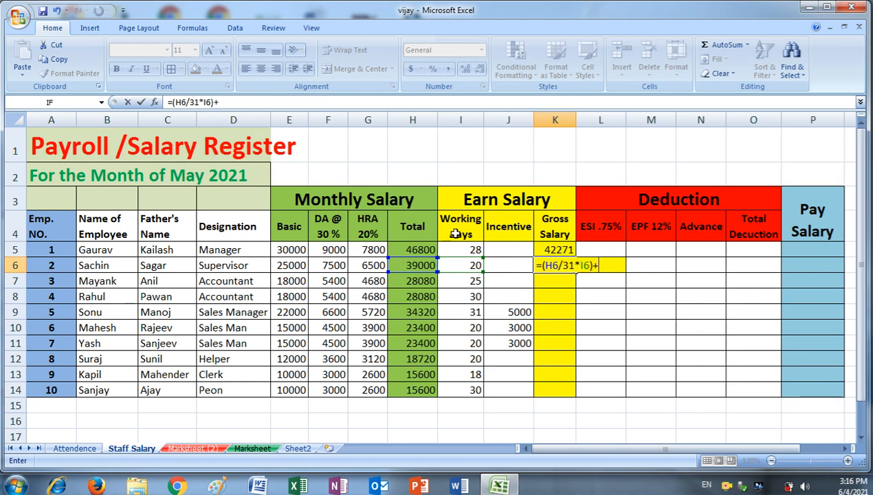
click(500, 265)
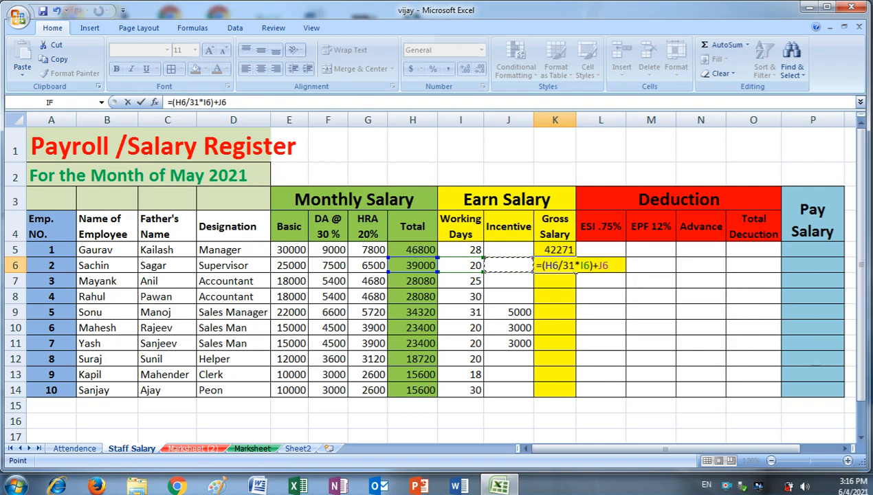
click(838, 481)
click(838, 481)
key(Return)
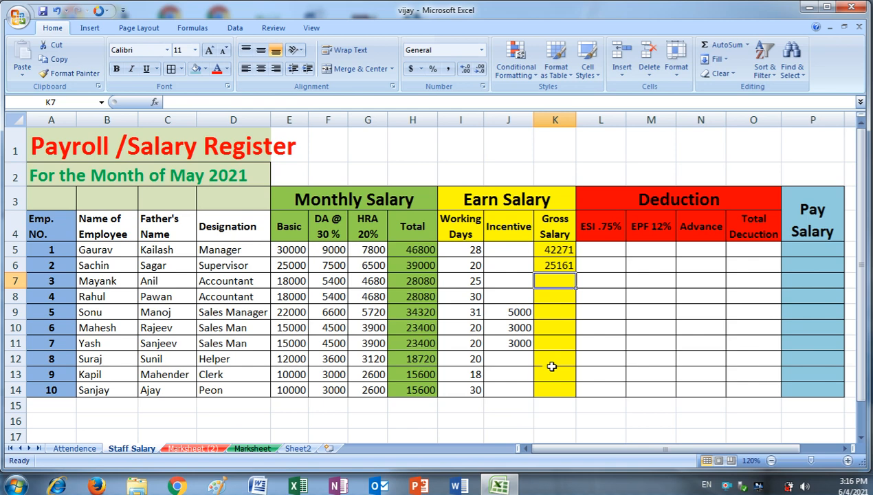
- Fill the gross salary formula from K6 down to K14
click(558, 266)
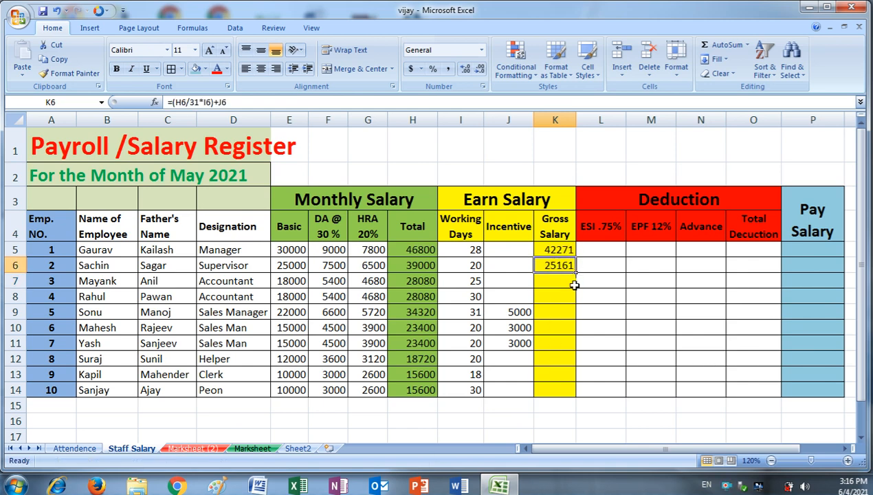
click(576, 272)
drag(575, 274, 574, 401)
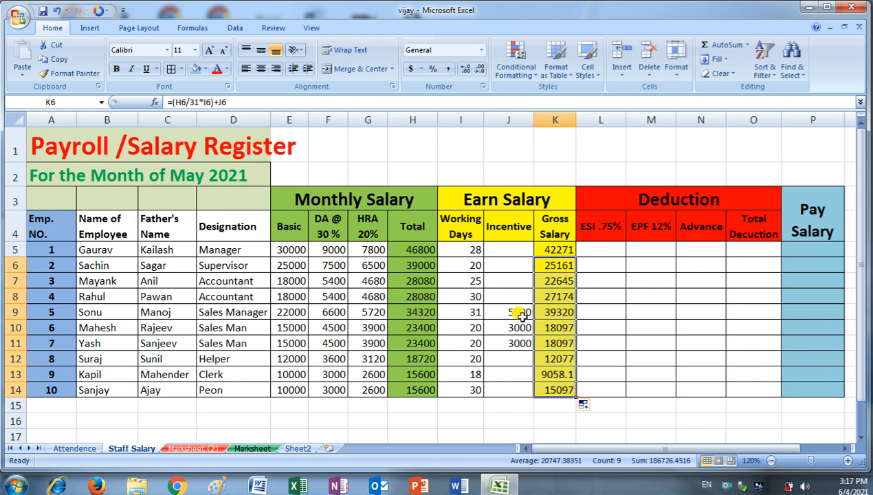
- Test the gross salary formula by setting the incentive in J9 to 0, and restore it to 5000
click(516, 310)
text(0)
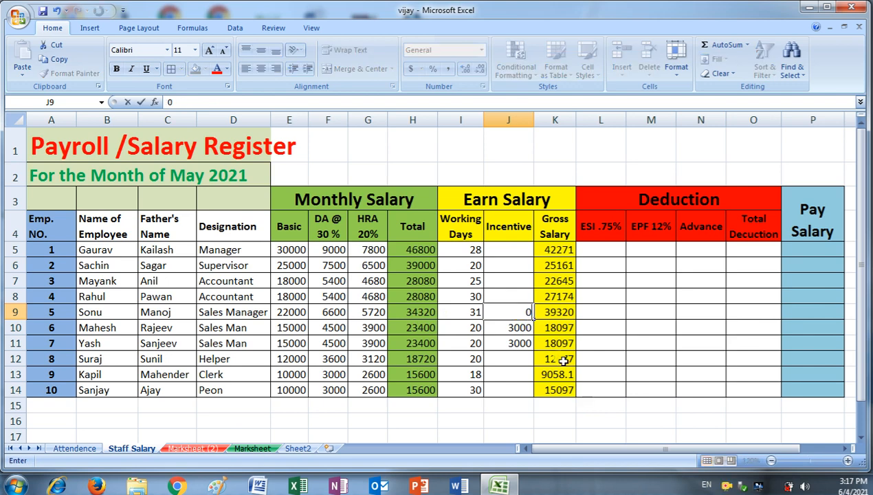
click(599, 341)
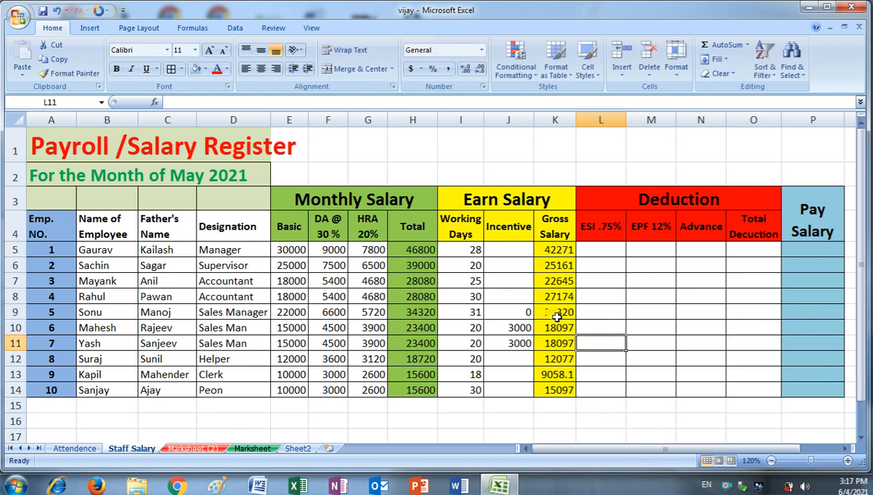
click(518, 310)
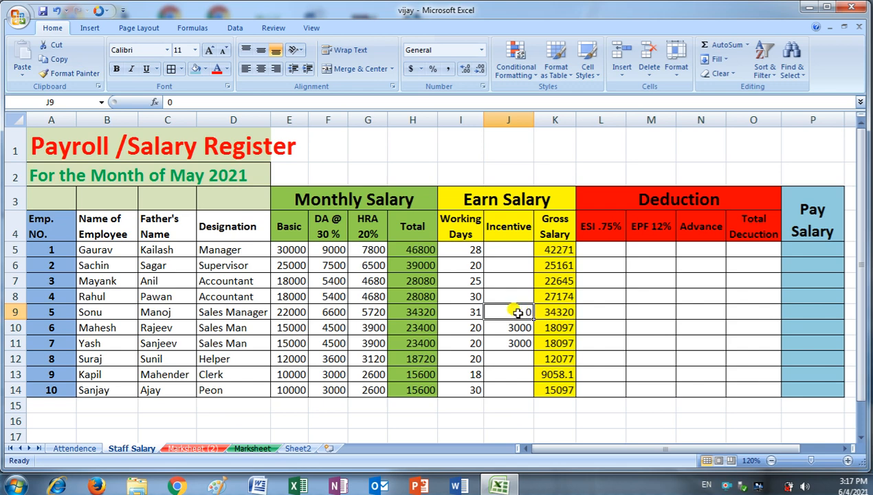
text(5000)
key(Return)
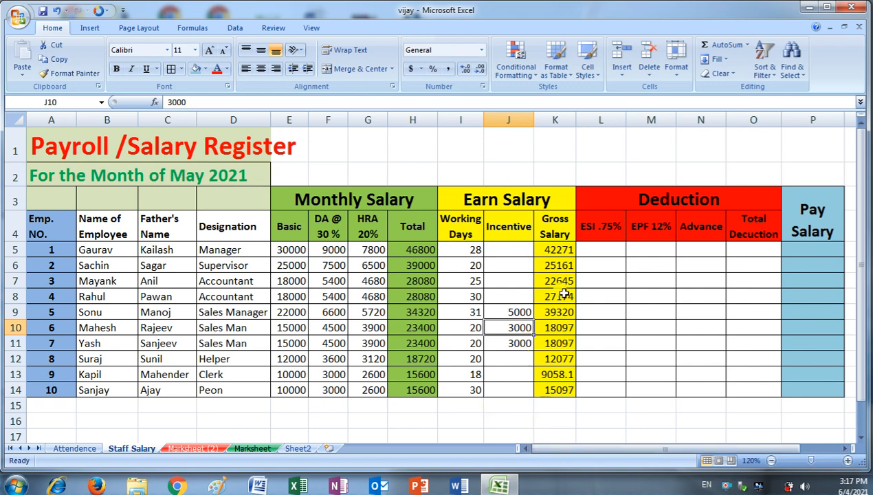
click(558, 252)
drag(560, 253, 556, 390)
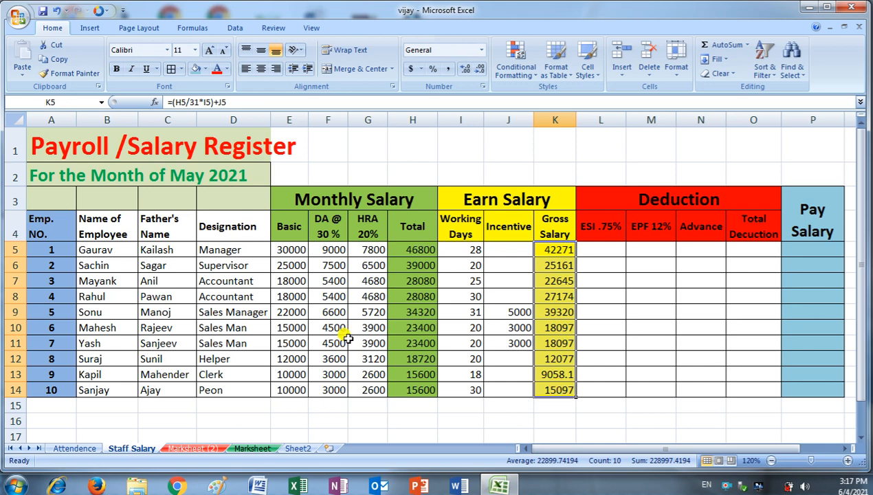
click(558, 250)
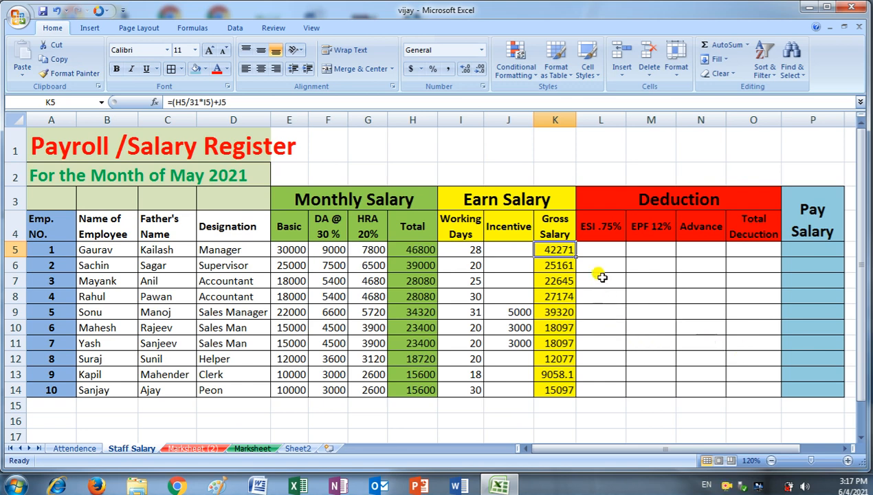
- Calculate the first employee's ESI deduction in L5 as 0.75% of gross salary with =K5*0.75%
click(601, 228)
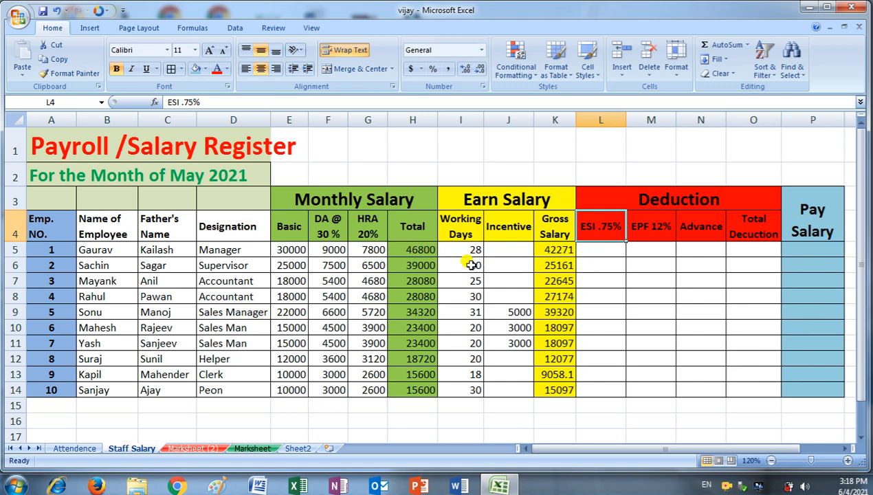
click(558, 250)
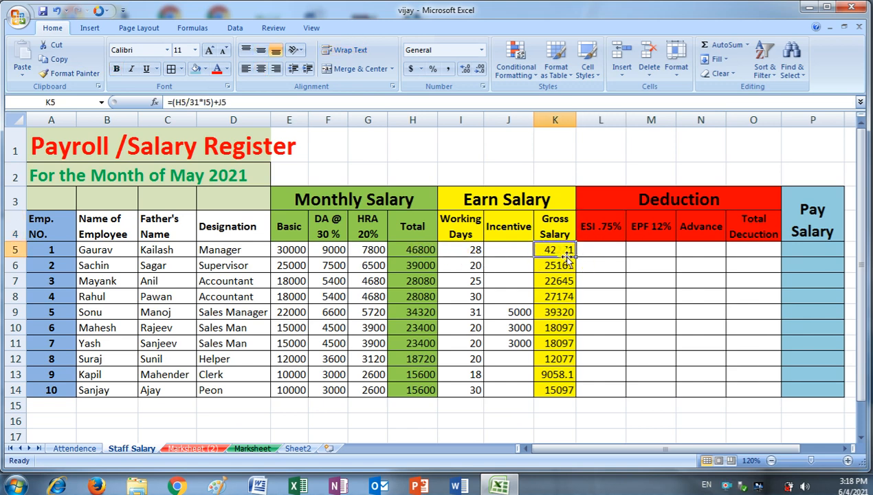
click(608, 248)
text(=)
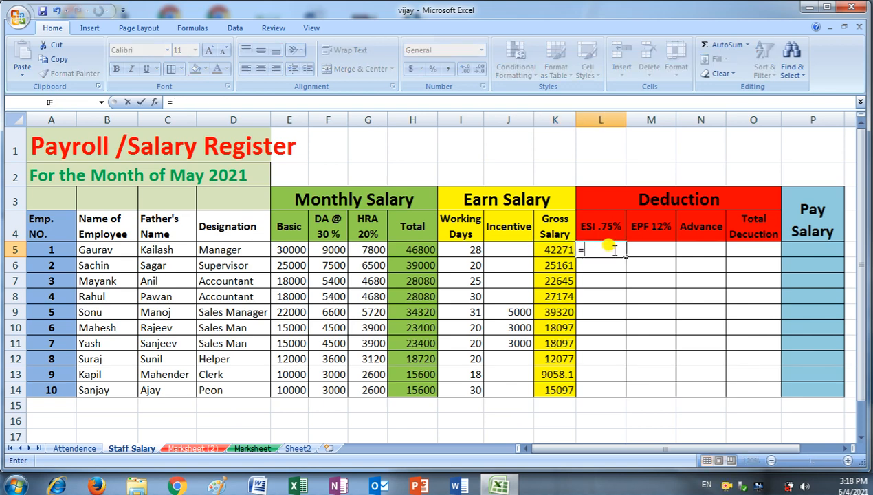
click(560, 250)
text(*)
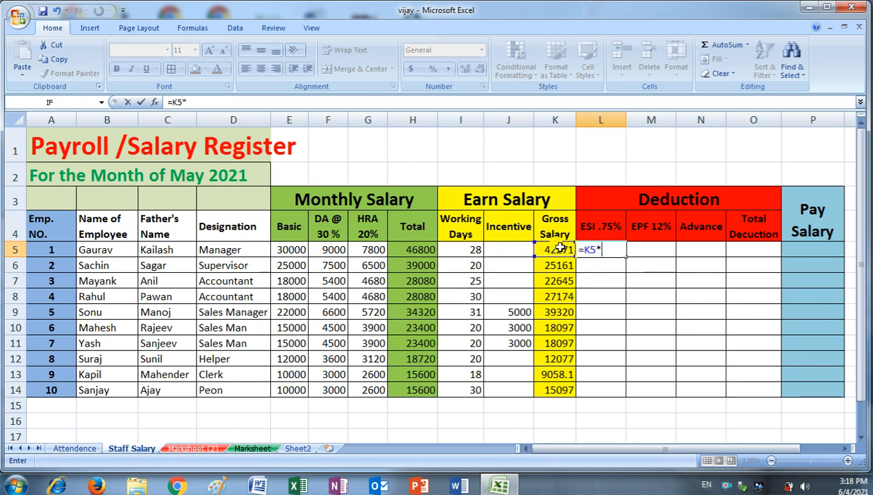
text(.75%)
key(Return)
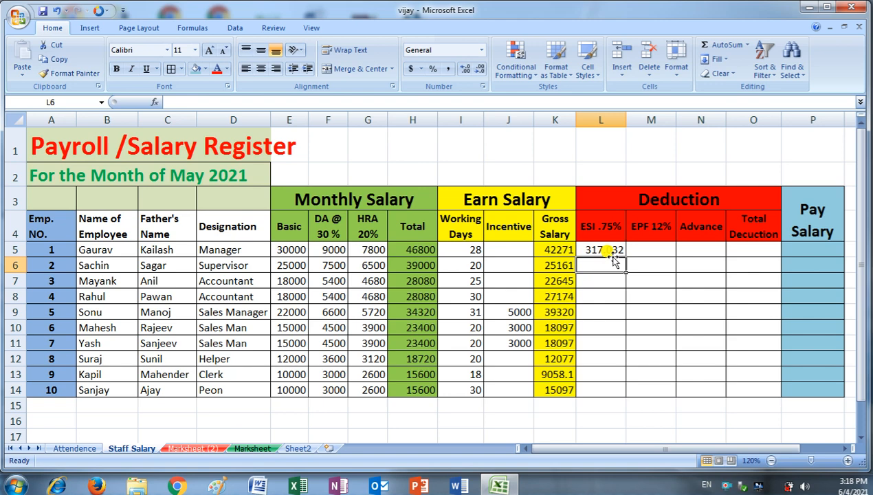
click(608, 249)
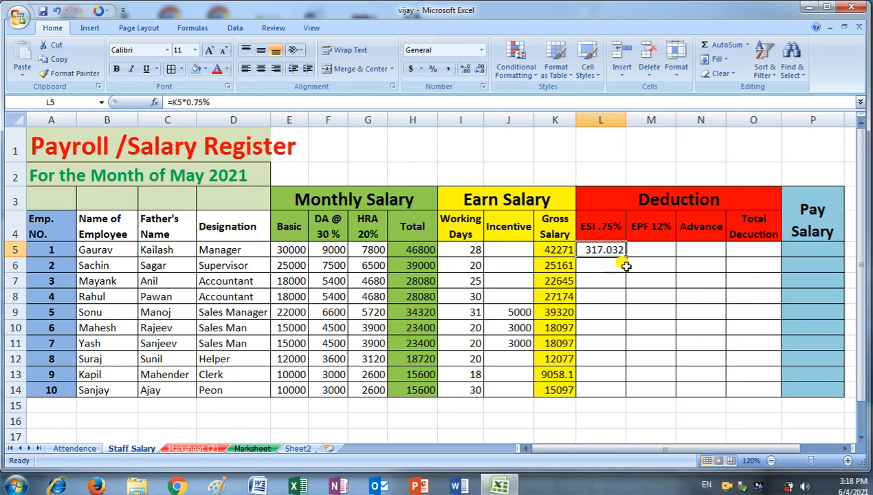
- Fill the ESI deduction formula from L5 down to L14
double_click(626, 255)
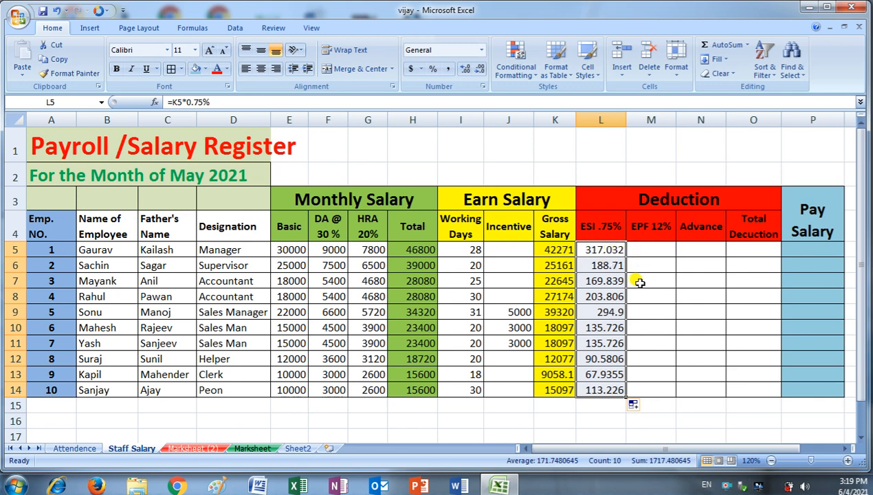
click(603, 249)
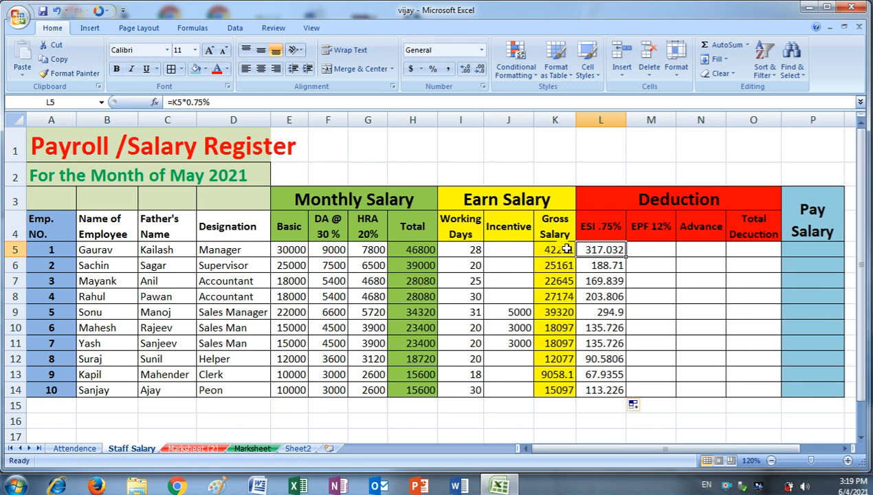
- Clear the ESI deductions of the first seven employees in L5:L11
drag(559, 249, 557, 335)
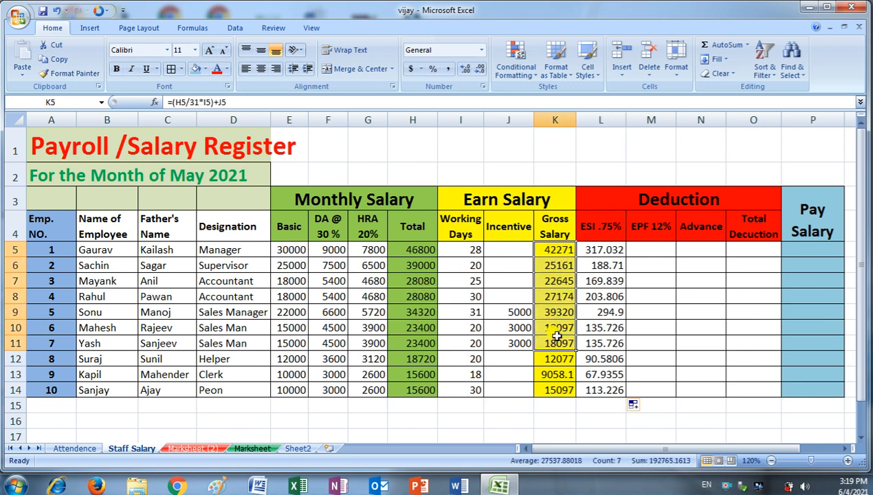
drag(605, 250, 591, 340)
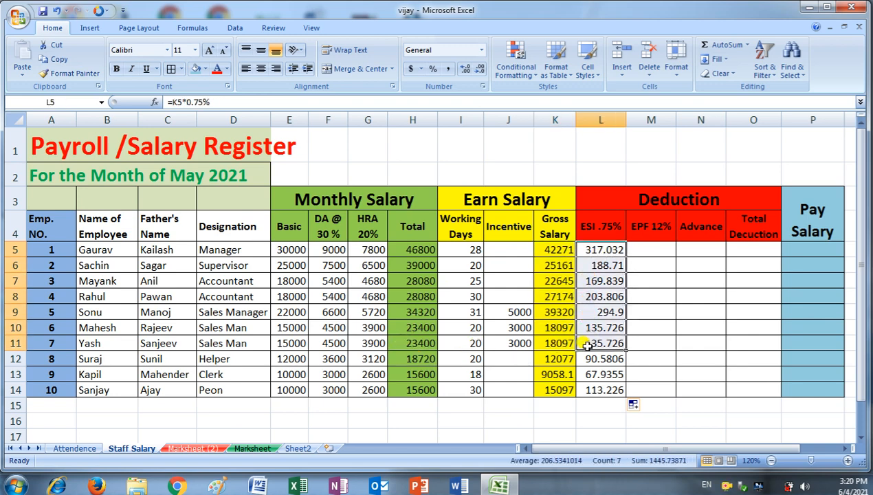
key(Delete)
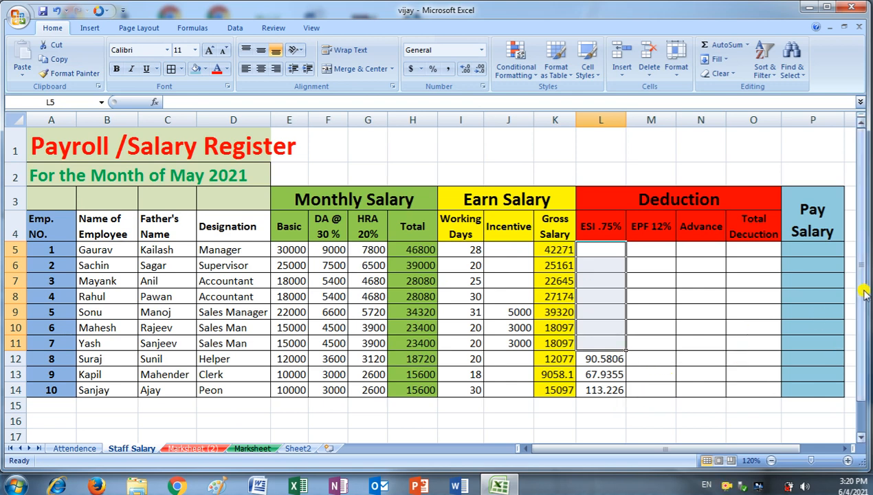
- Calculate the first employee's EPF deduction in M5 as 12% of gross salary with =K5*12%
click(648, 248)
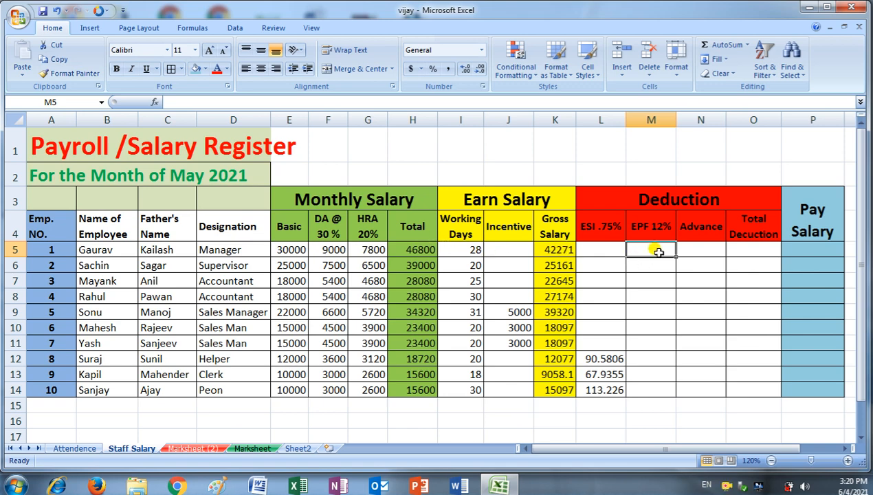
text(=)
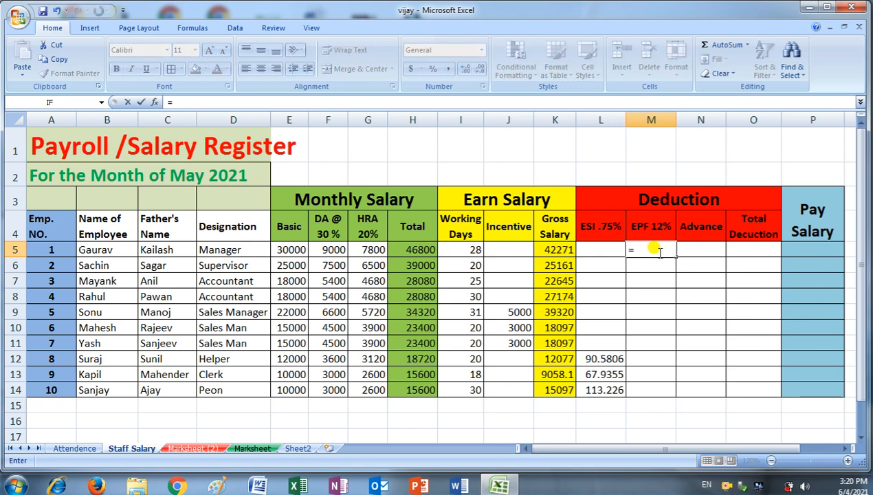
click(562, 249)
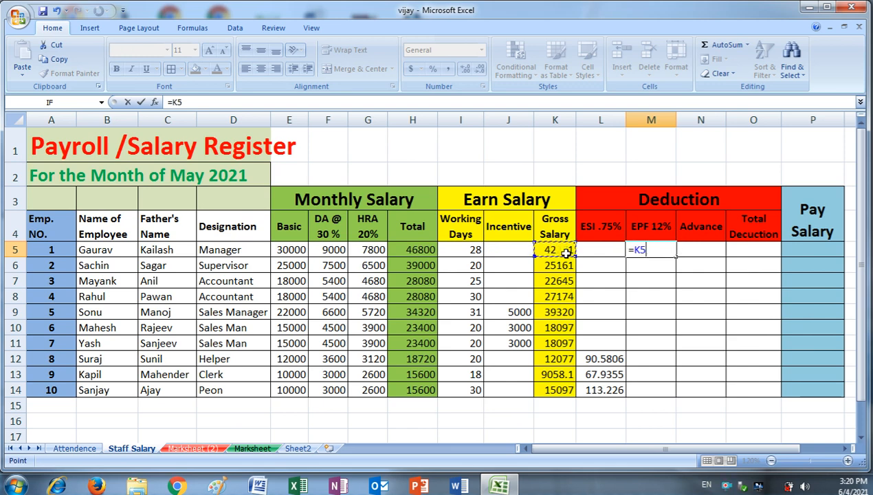
text(*12%)
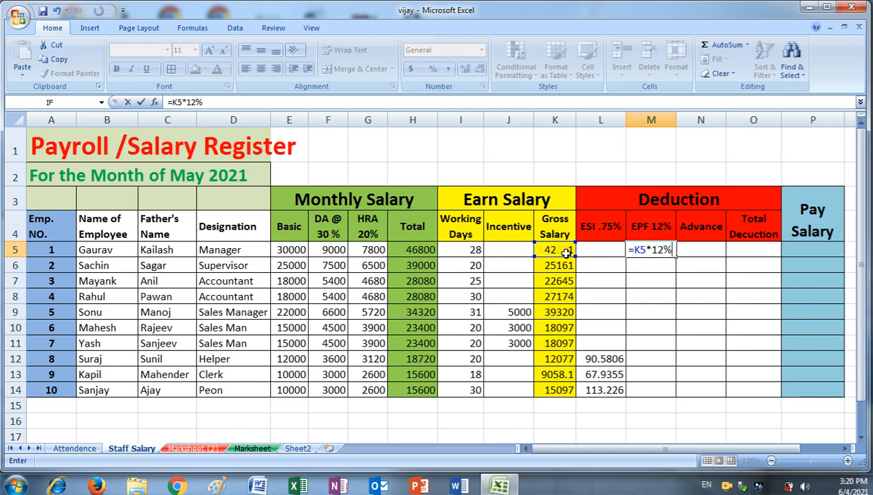
key(Return)
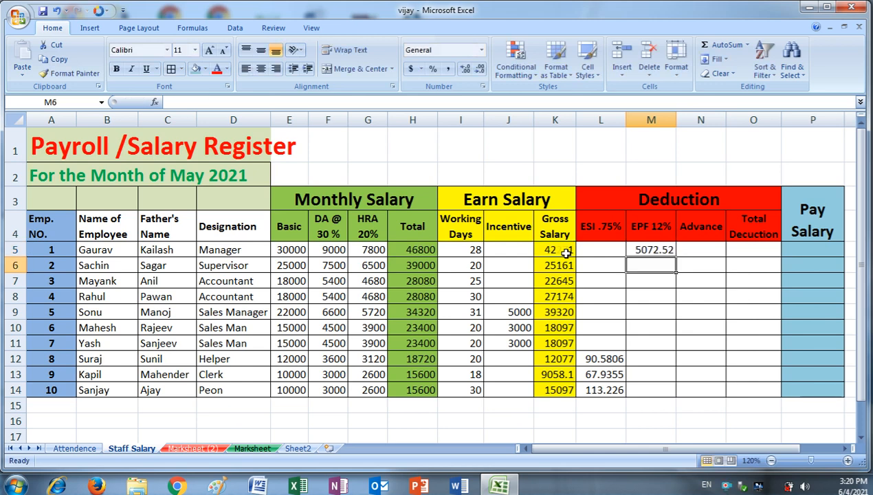
- Fill the EPF deduction formula from M5 down to M14
click(651, 250)
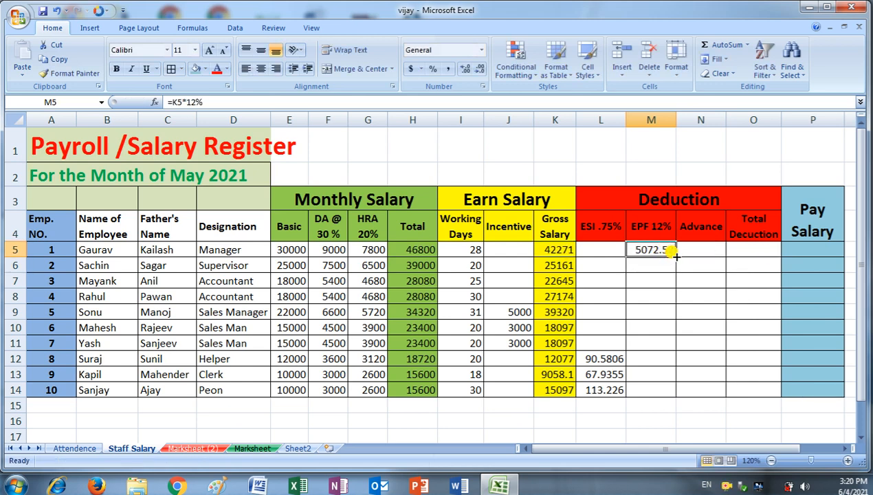
double_click(676, 257)
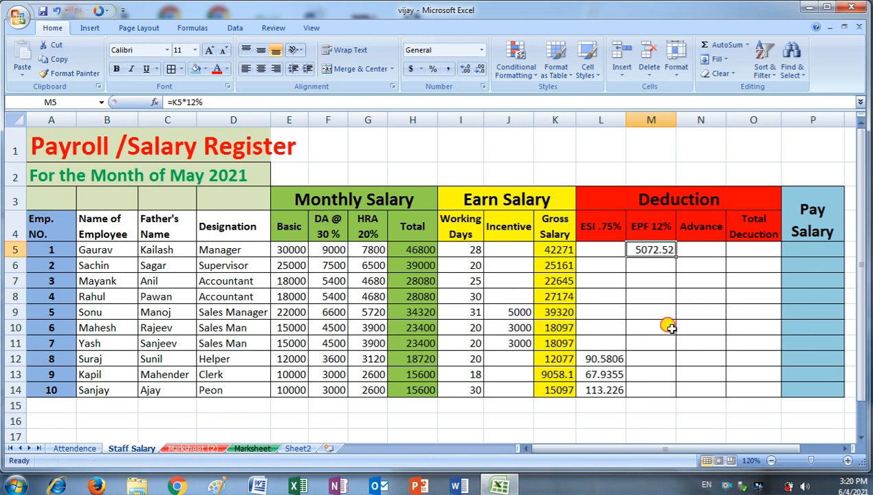
drag(676, 256, 673, 390)
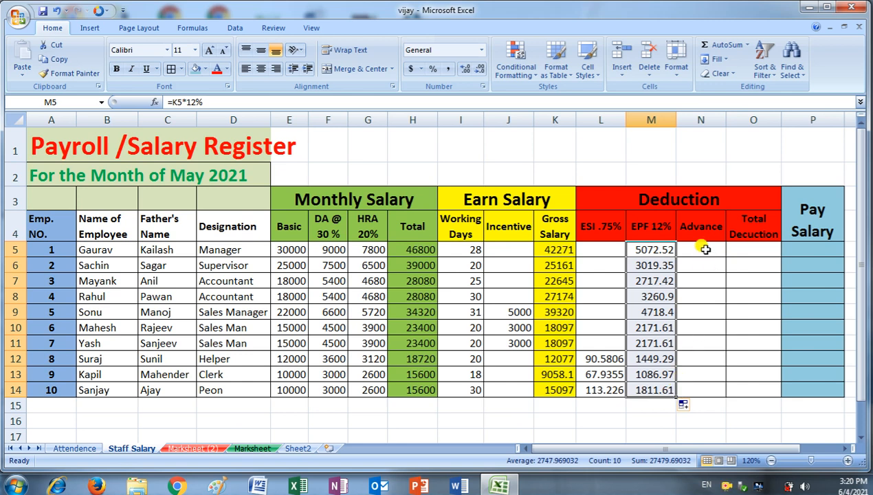
- Enter salary advances of 1000 in N5 for the first employee and 5000 in N9 for the fifth employee
click(697, 249)
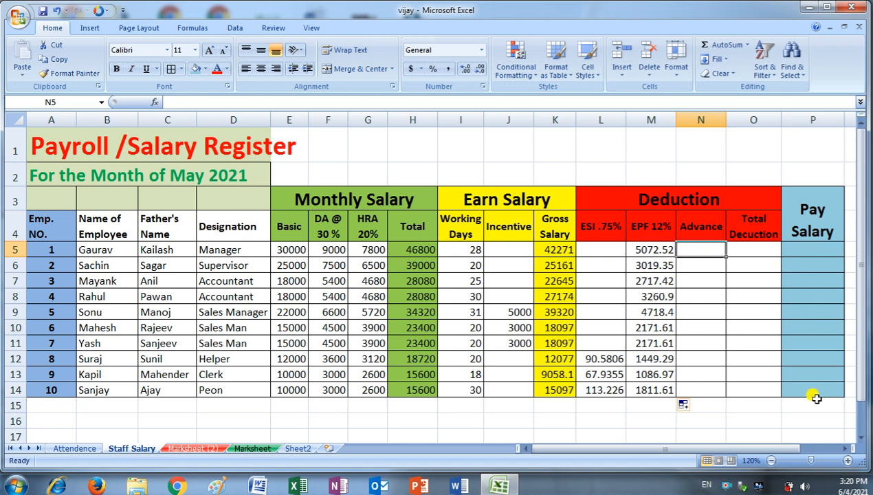
text(1000)
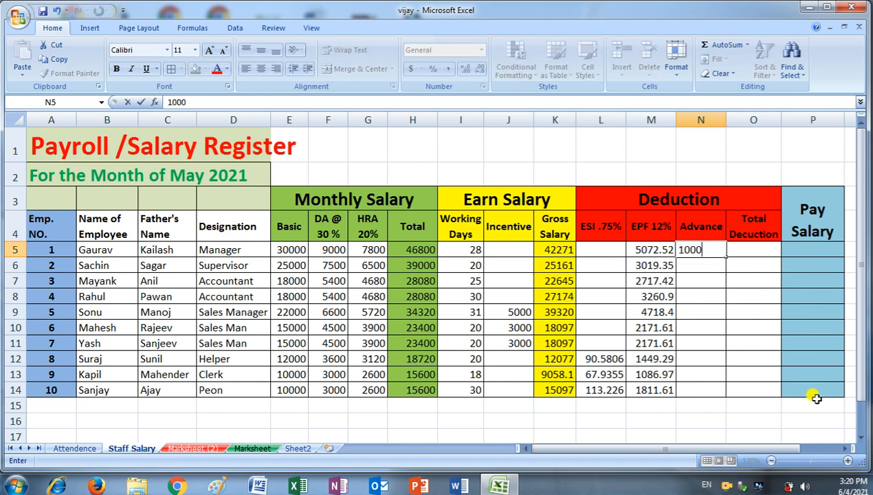
click(679, 312)
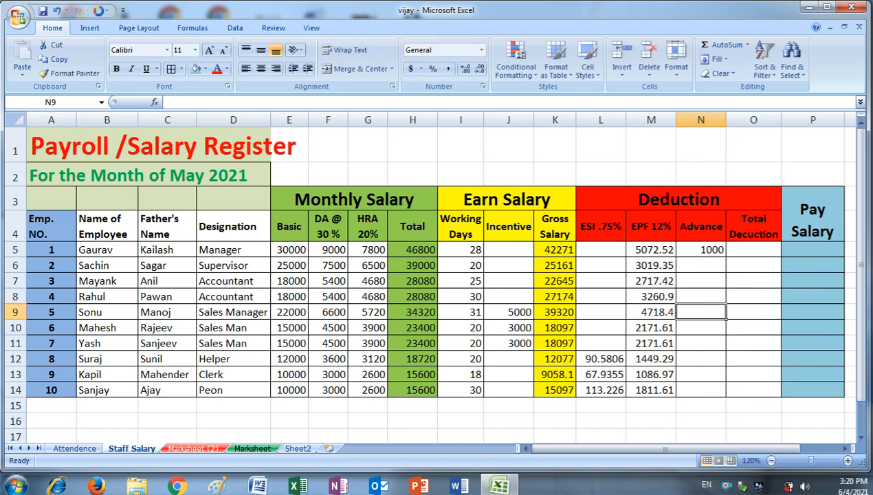
text(500)
key(Return)
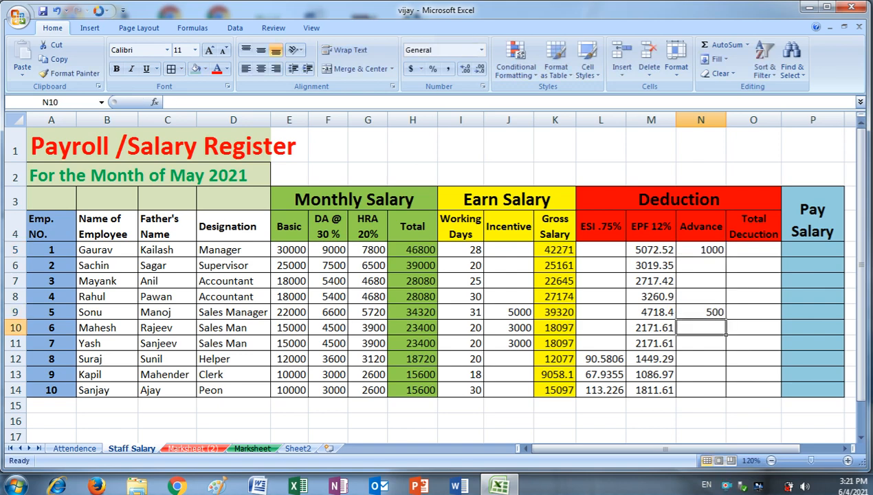
key(Up)
text(5000)
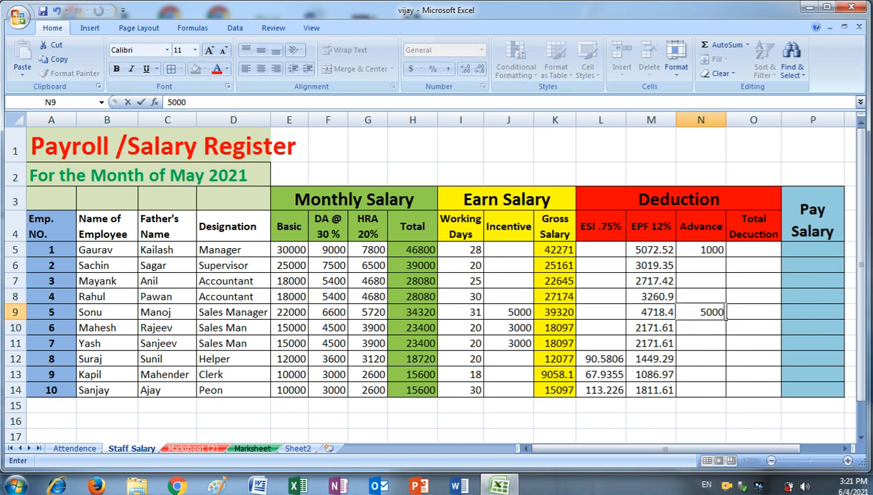
key(Return)
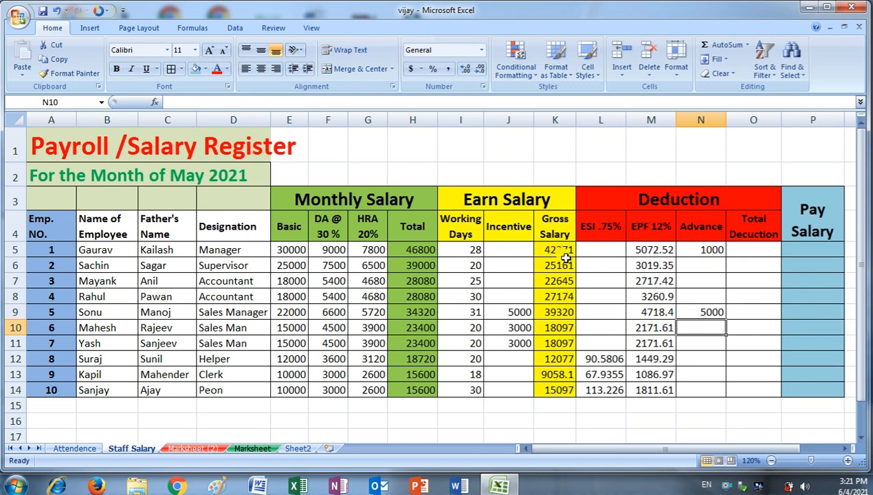
- Change the first employee's advance in N5 to 10000
double_click(705, 249)
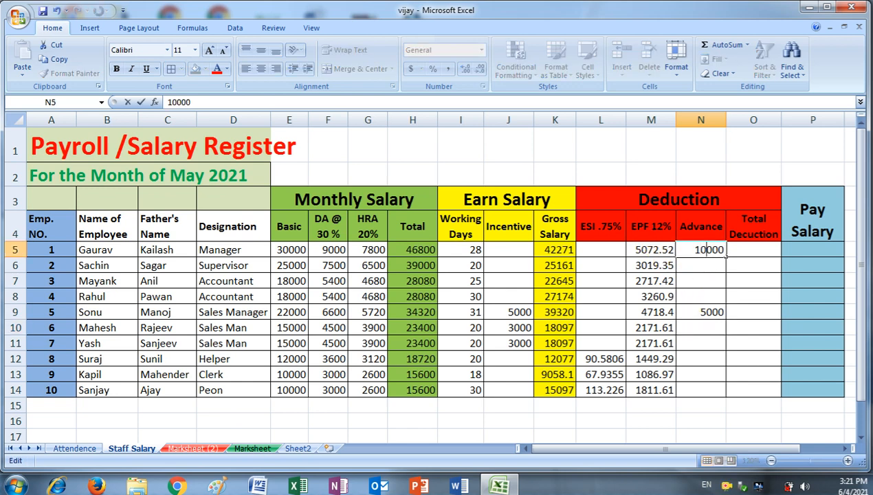
text(0)
key(Return)
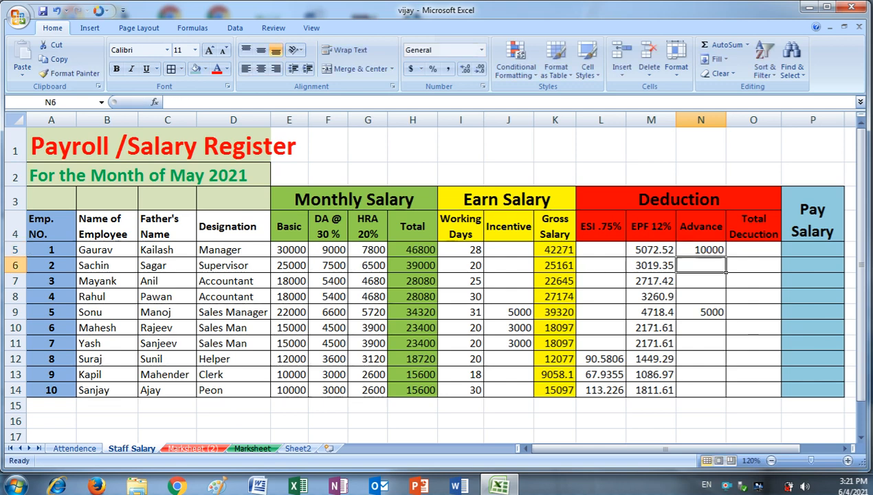
- Total the first employee's deductions in O5 with =SUM(L5:N5) and fill the formula down to O14
click(602, 358)
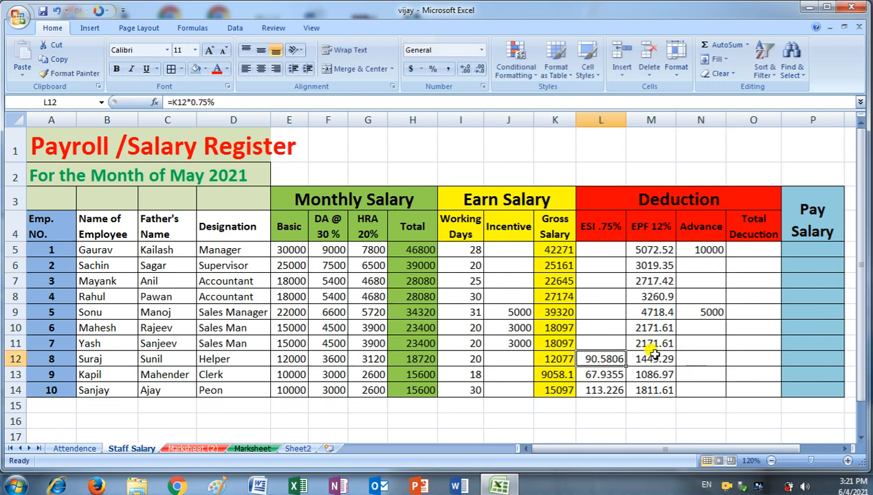
click(652, 357)
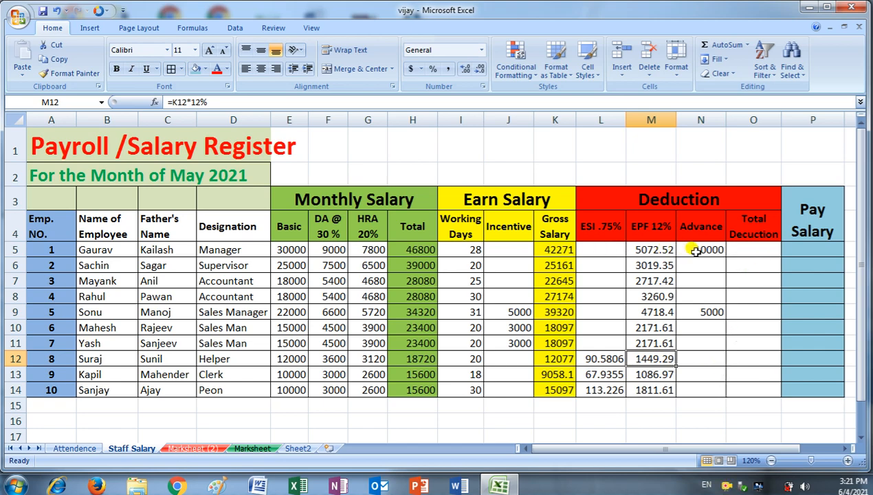
click(743, 252)
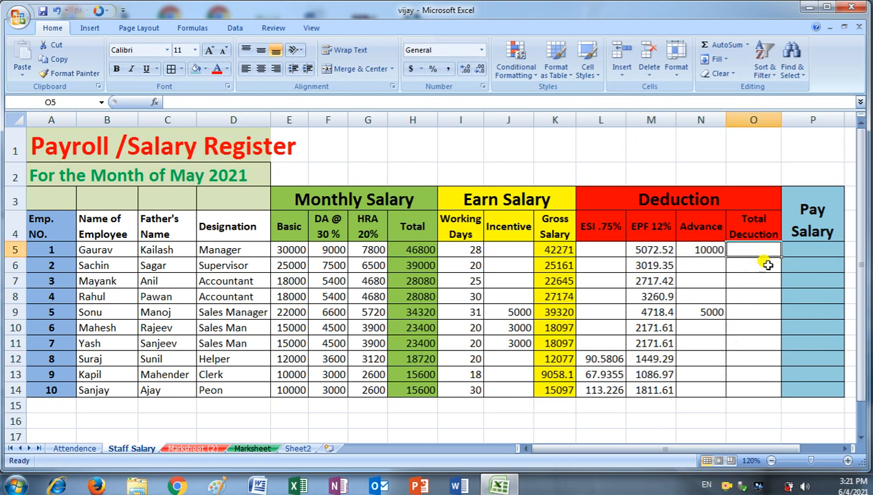
text(=sum)
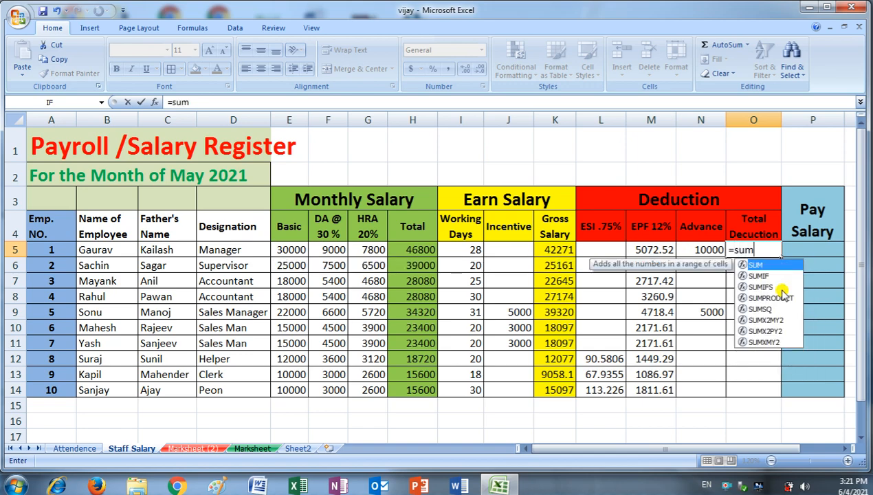
text(()
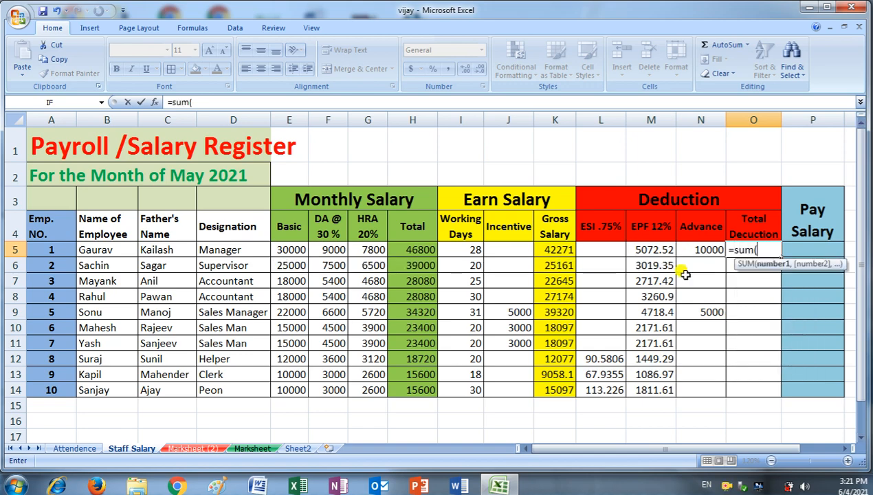
drag(595, 251, 696, 253)
key(Return)
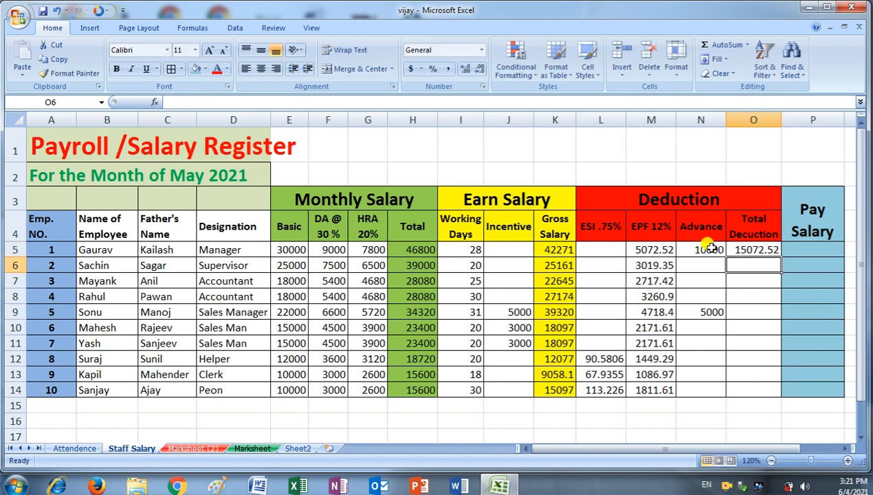
click(752, 250)
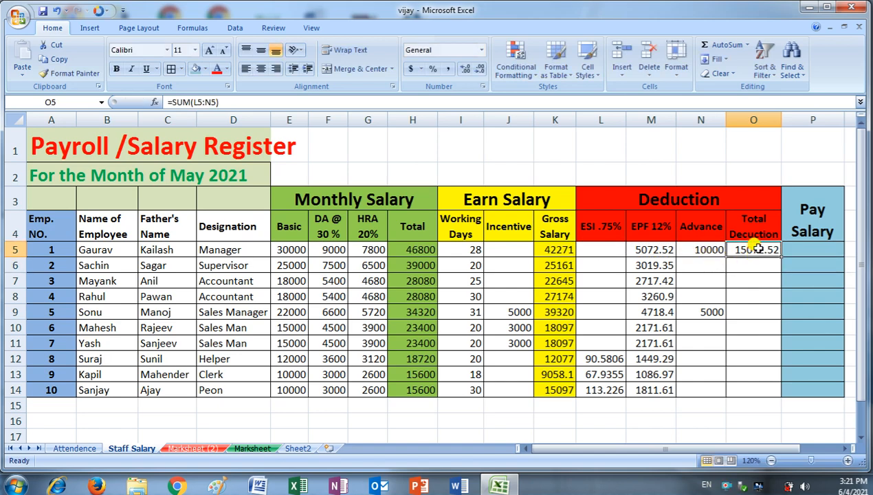
drag(780, 256, 765, 390)
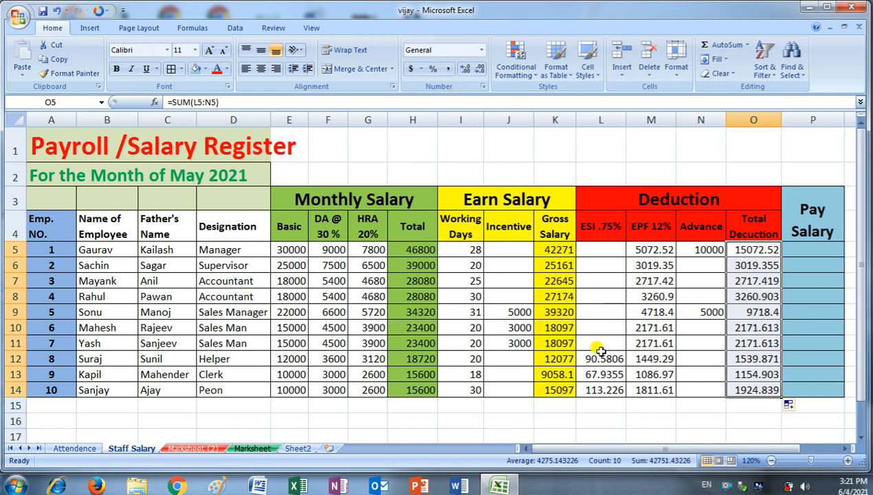
- Calculate the first employee's pay salary in P5 as gross salary minus total deduction with =K5-O5
click(816, 249)
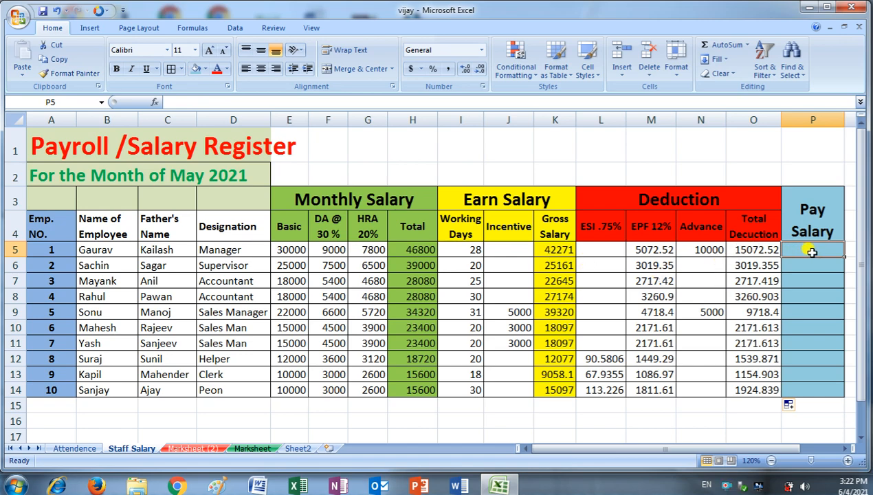
text(=)
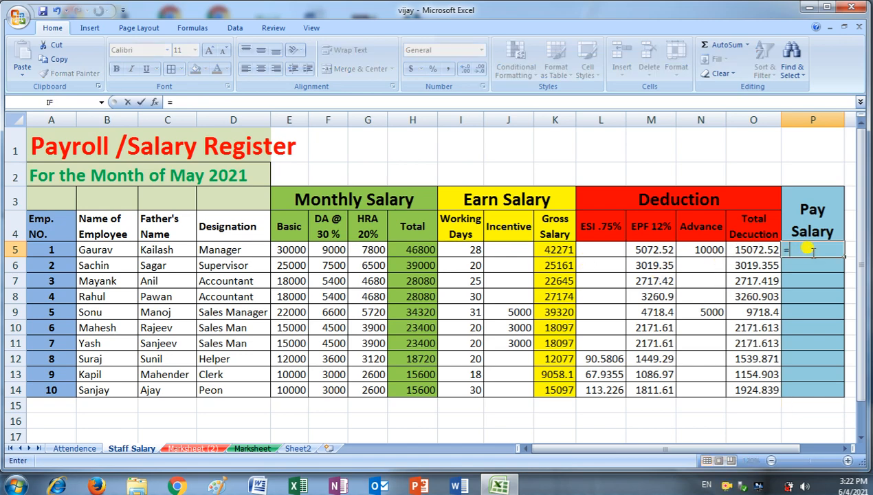
click(560, 253)
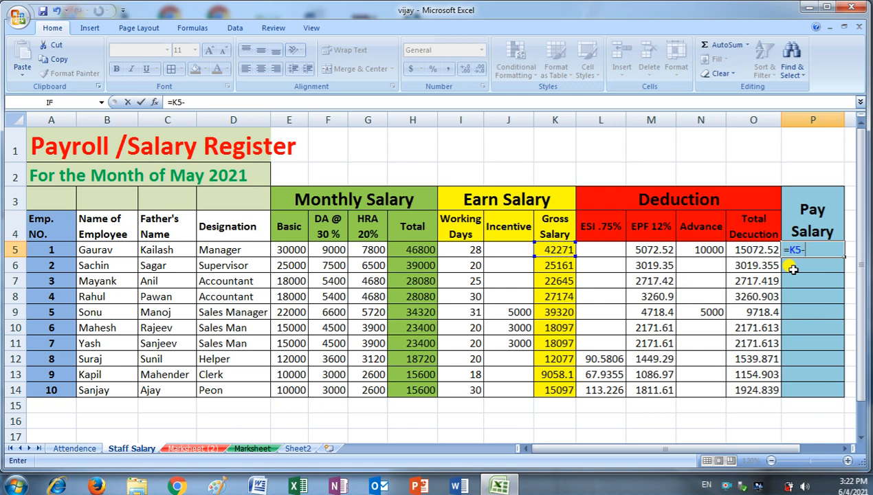
click(754, 251)
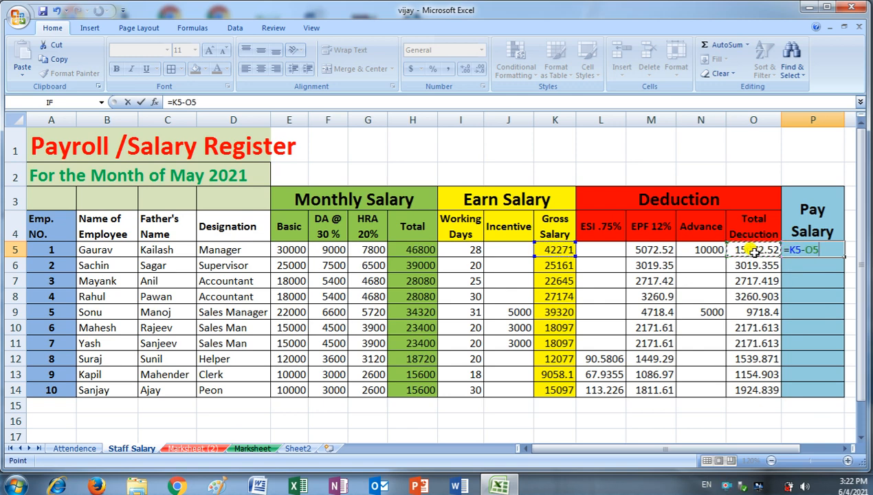
key(Return)
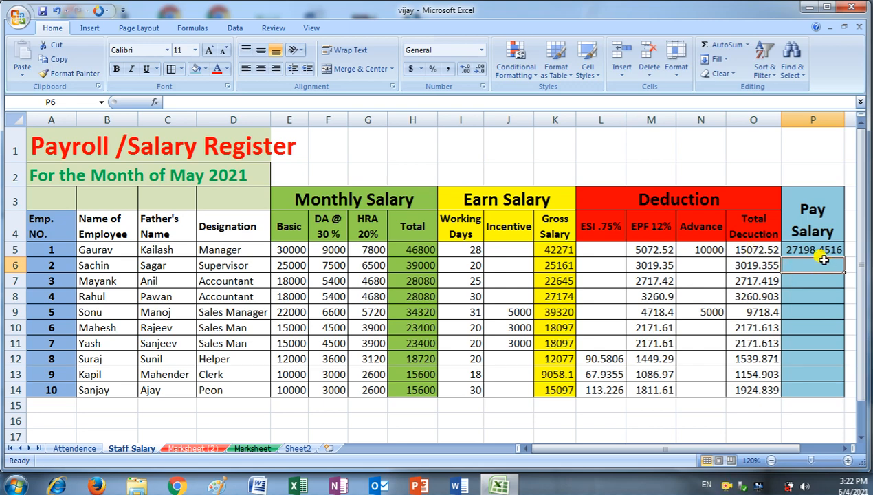
- Calculate the second employee's pay salary in P6 with =K6-O6 and fill the formula down to P14
text(=)
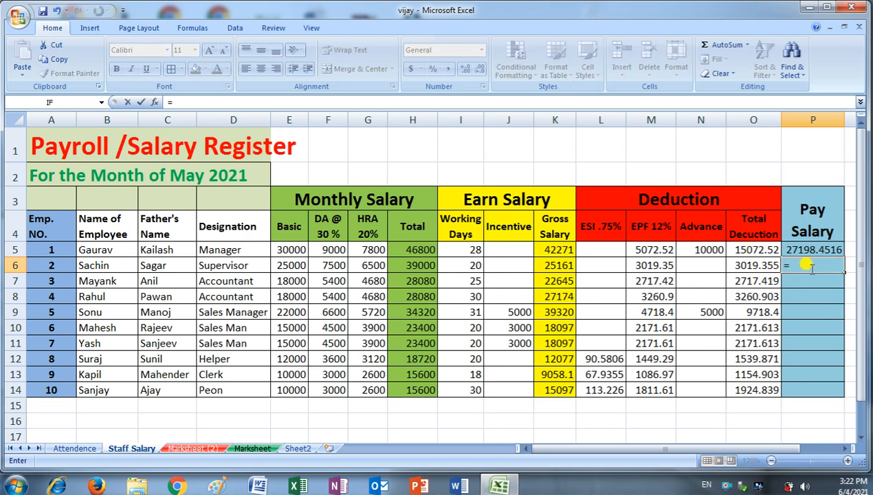
click(542, 265)
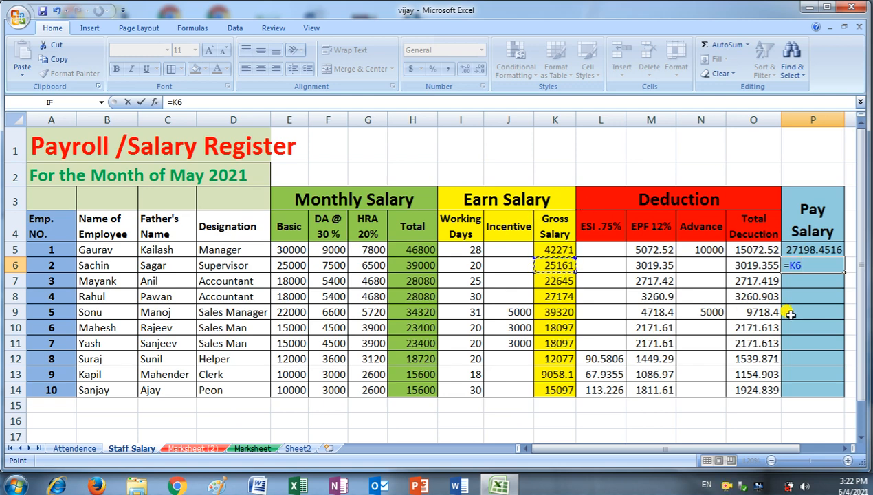
text(-)
click(749, 265)
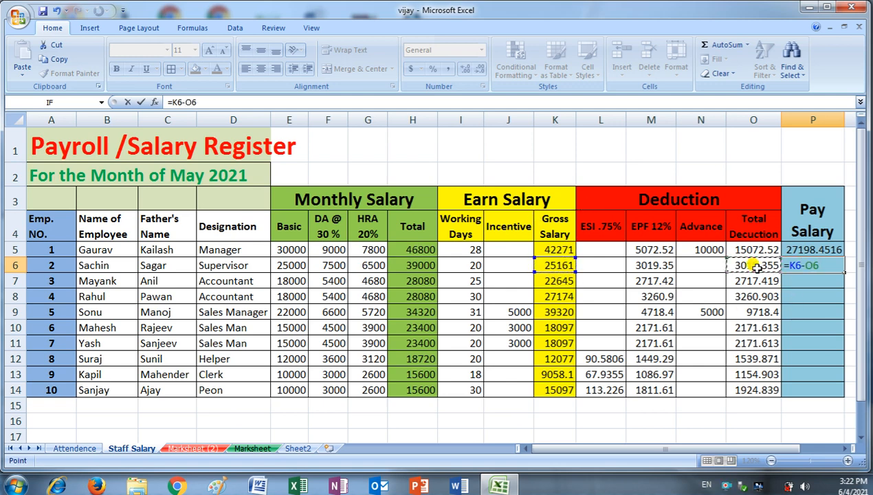
key(Return)
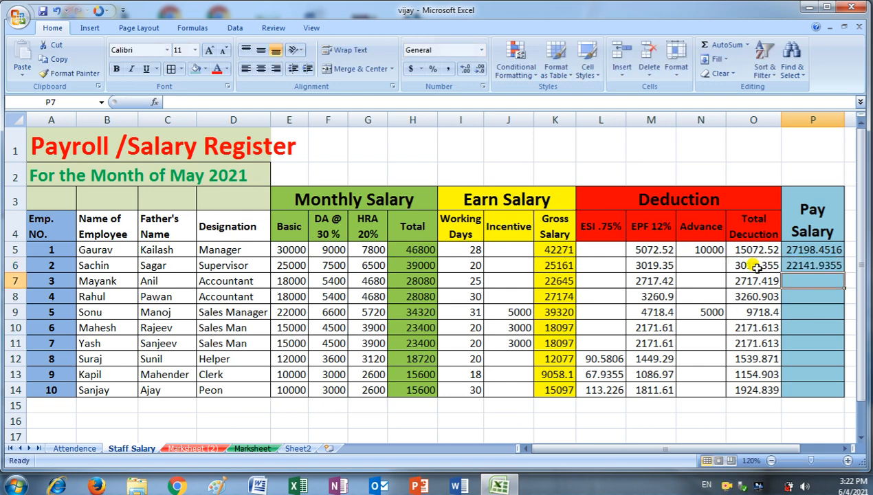
click(809, 266)
drag(844, 275, 840, 393)
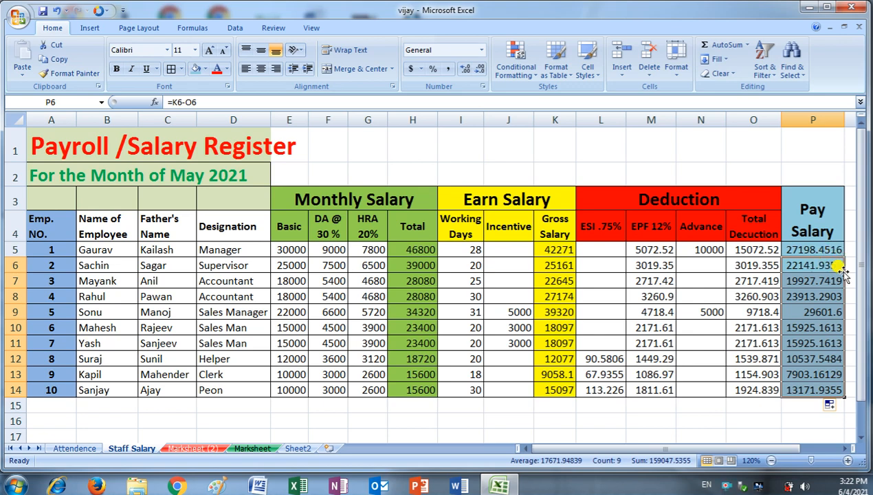
- Format K5:P14 as Number with two decimals and widen column K to fit the gross salary values
drag(830, 250, 556, 389)
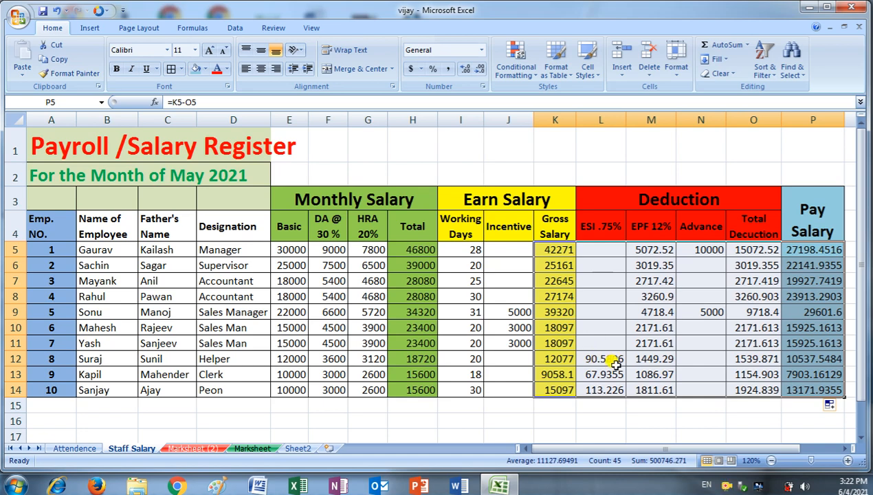
click(483, 51)
click(451, 96)
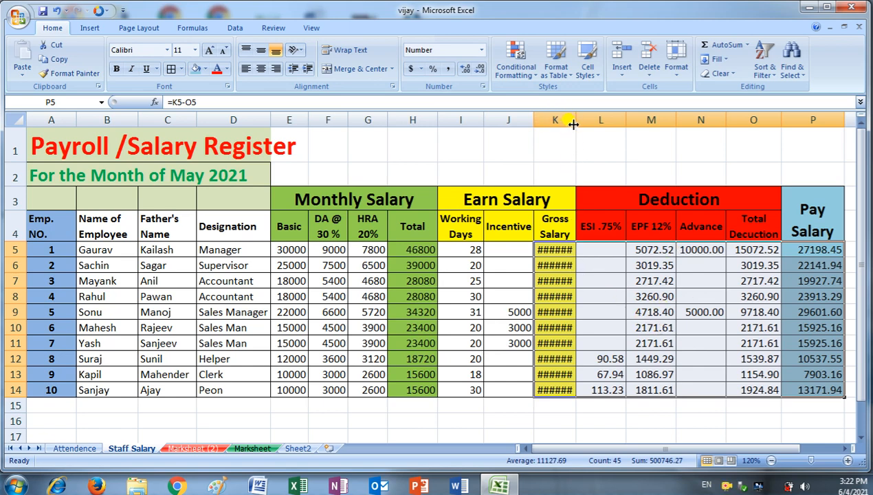
drag(574, 122, 587, 121)
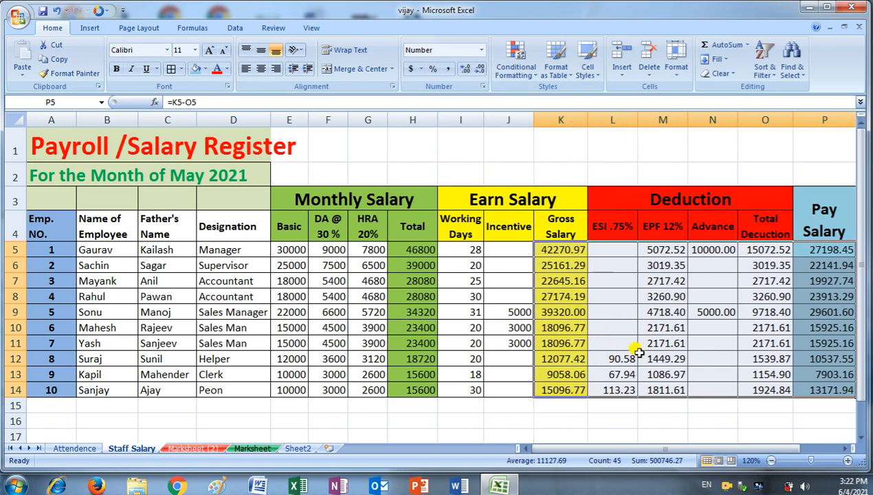
click(669, 358)
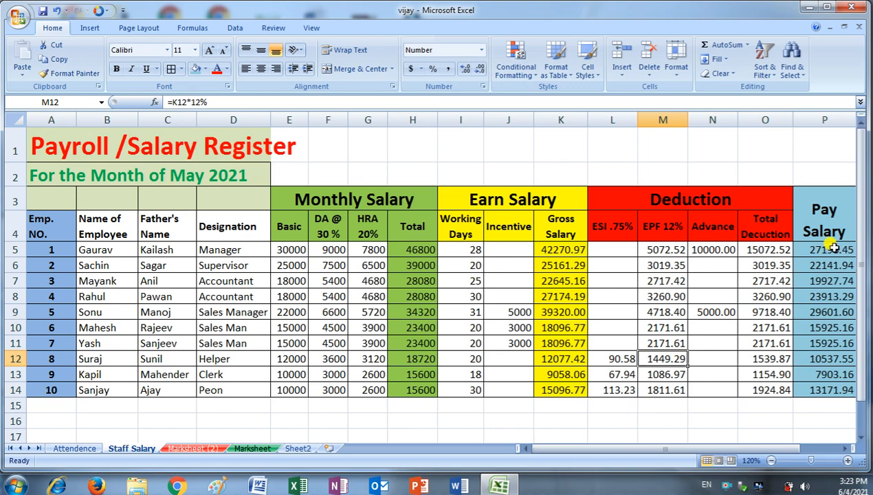
- Make the pay salary values in P5:P14 bold
drag(825, 250, 824, 389)
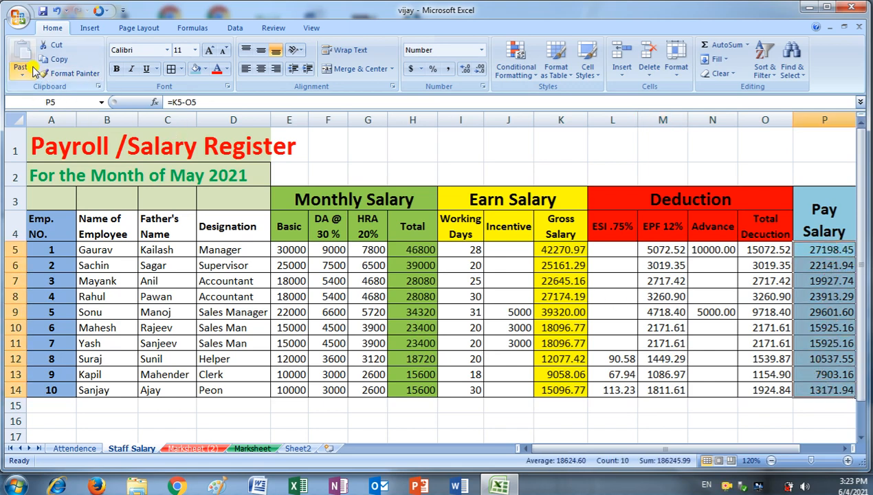
click(115, 69)
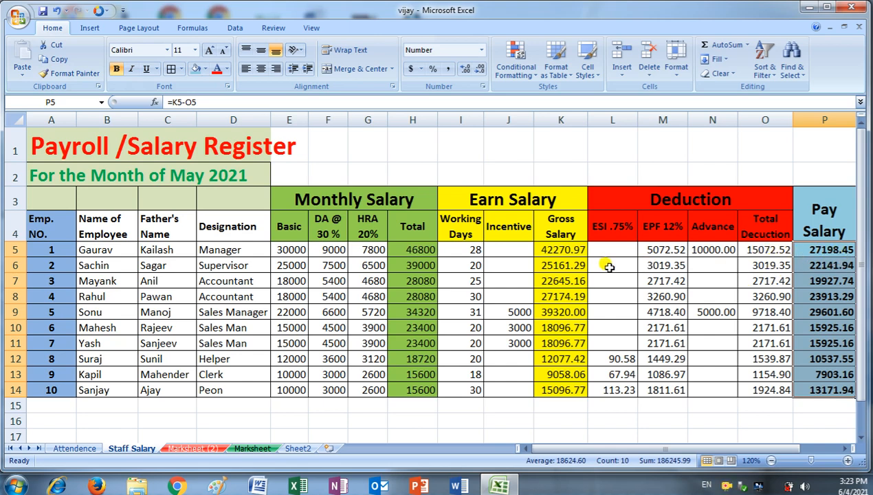
click(424, 262)
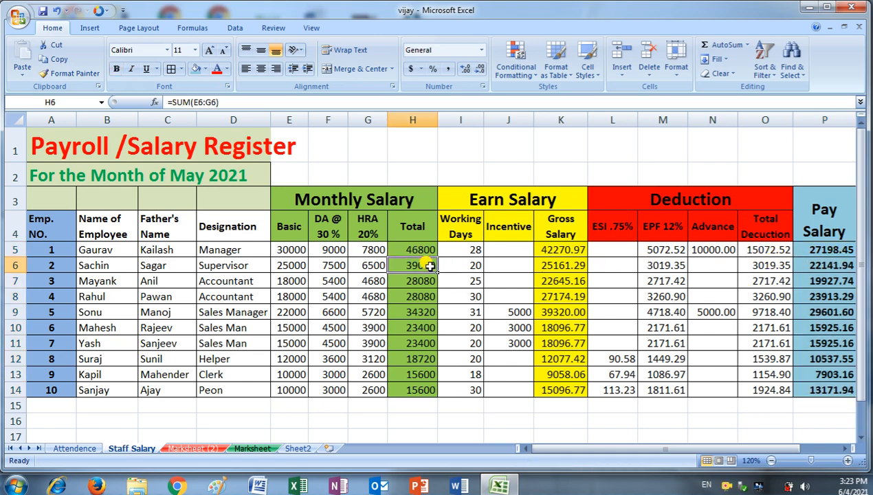
- Change the second employee's working days in I6 to 30
click(806, 265)
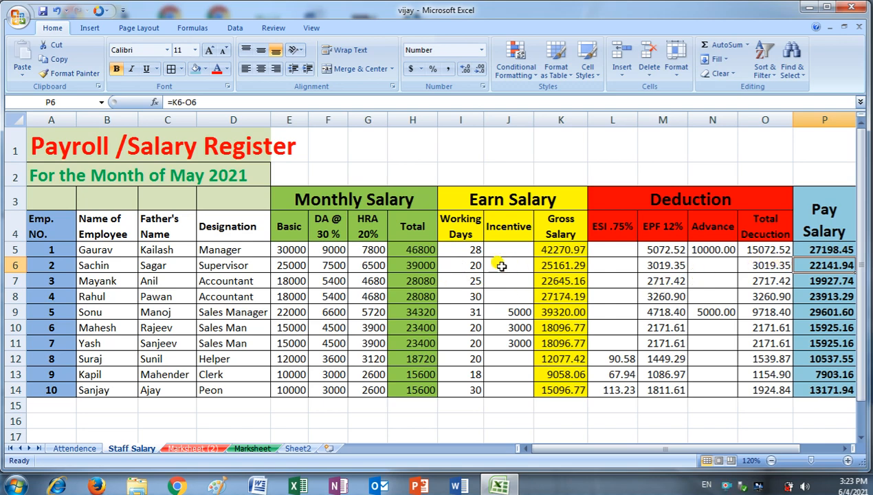
click(476, 265)
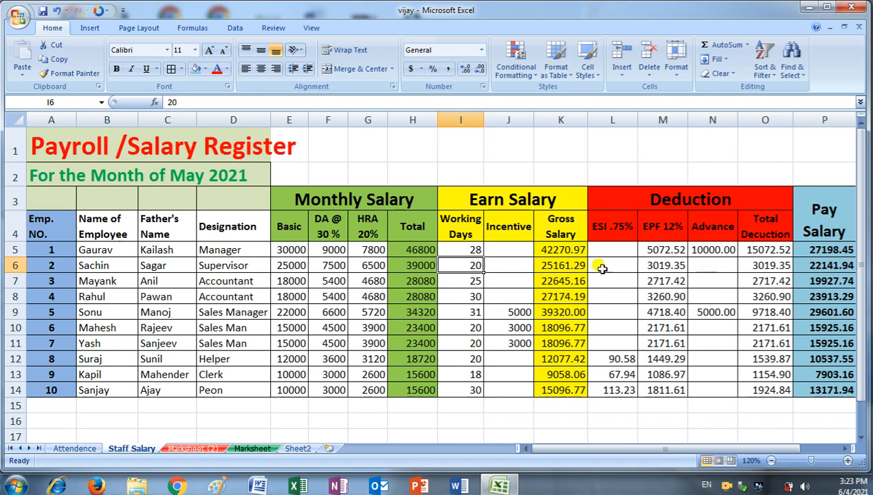
text(30)
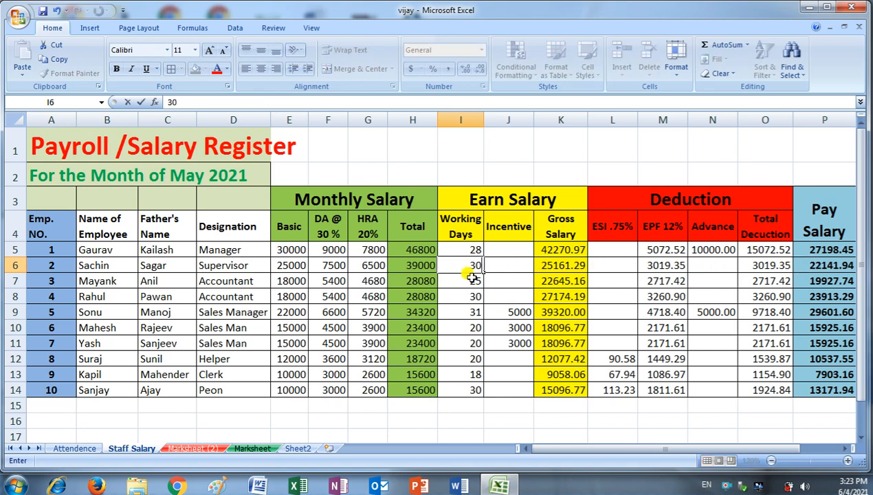
key(Return)
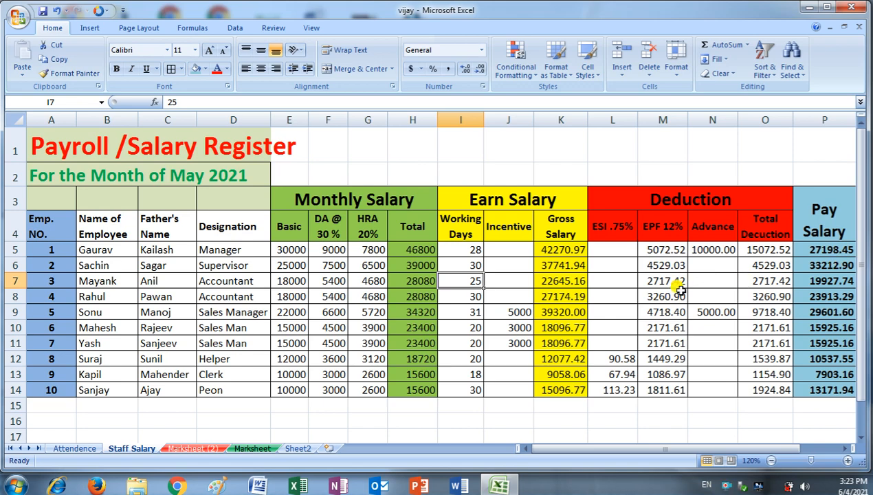
- Merge and center the Payroll /Salary Register title across A1:P1 and the month line across A2:P2
click(330, 170)
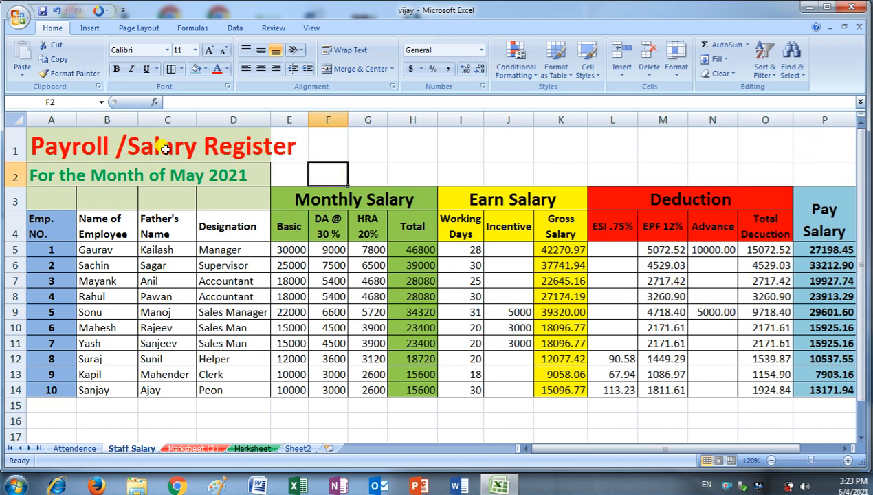
drag(43, 137, 819, 145)
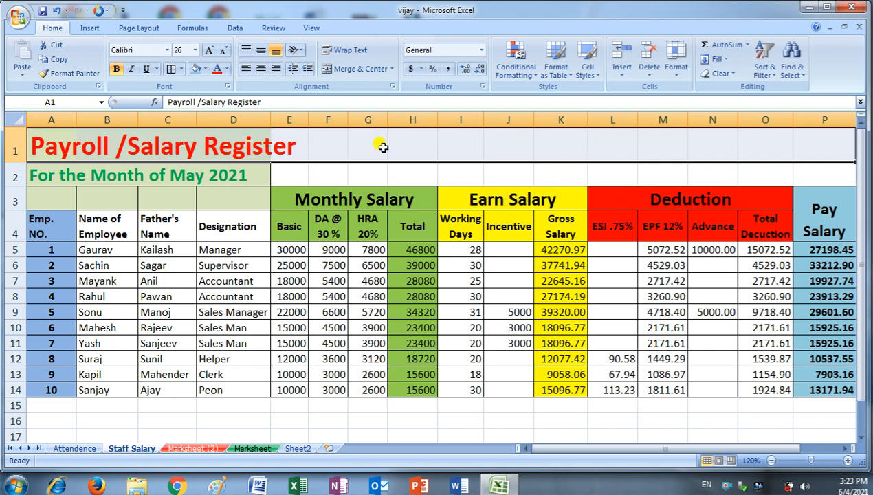
click(330, 69)
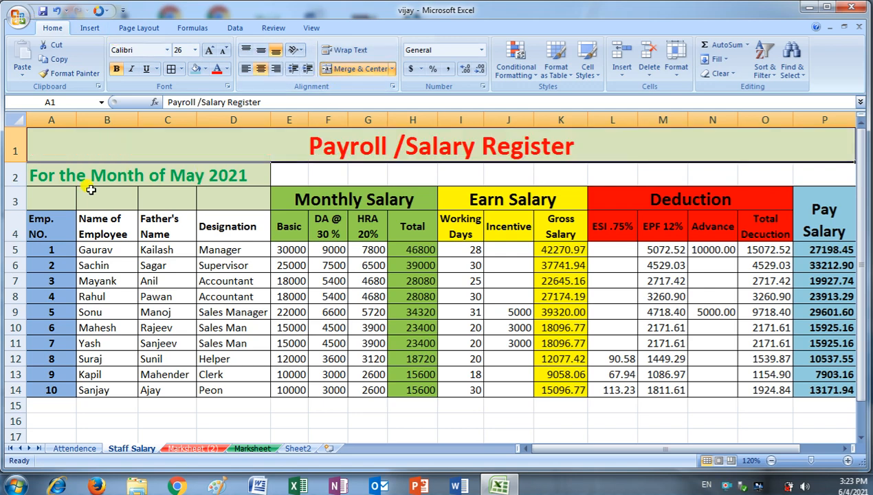
drag(39, 174, 817, 173)
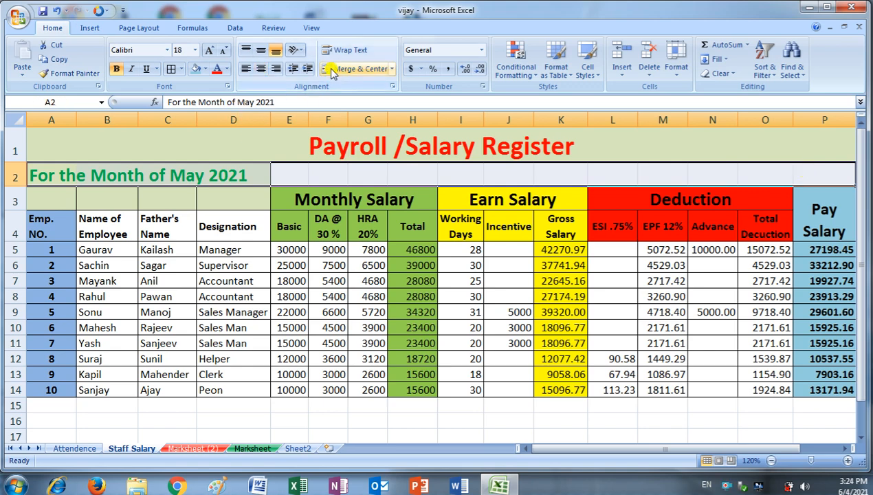
click(351, 69)
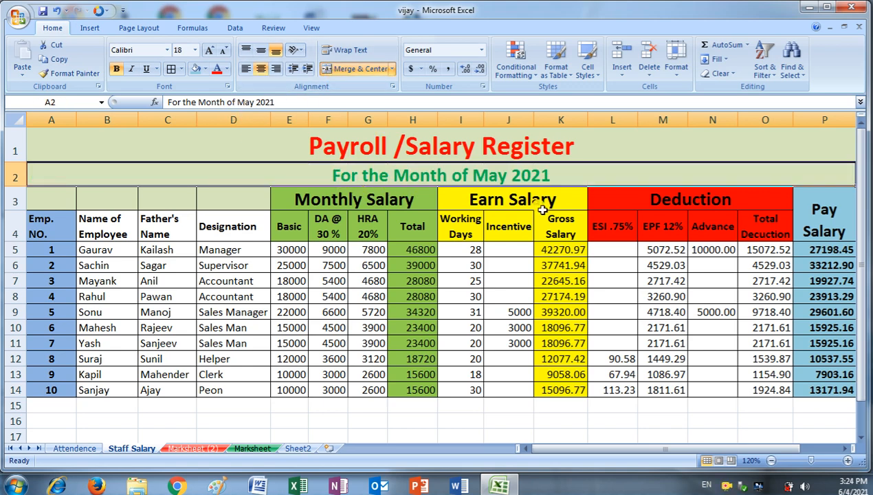
click(578, 242)
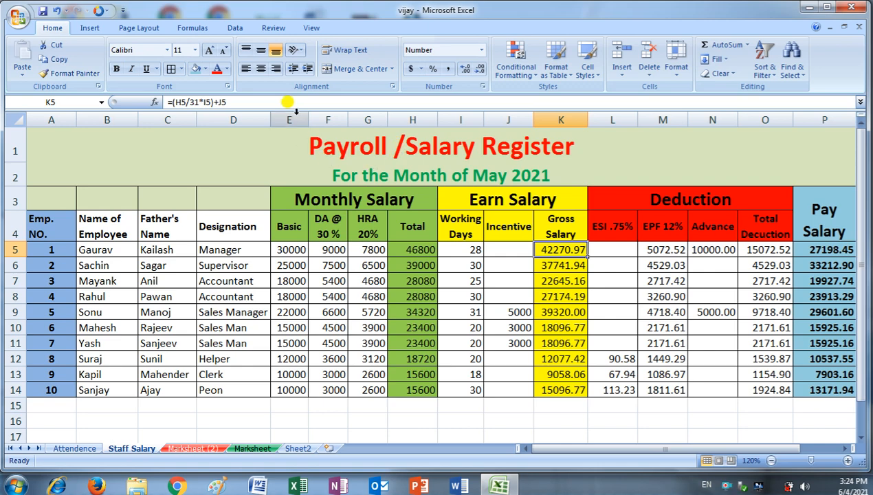
- Insert a new row above the Payroll /Salary Register title and merge and center A1:P1
click(5, 145)
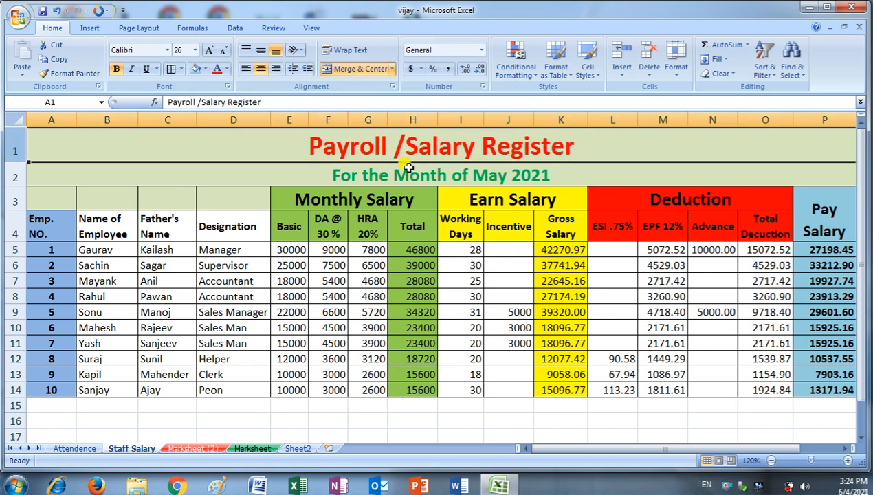
click(620, 52)
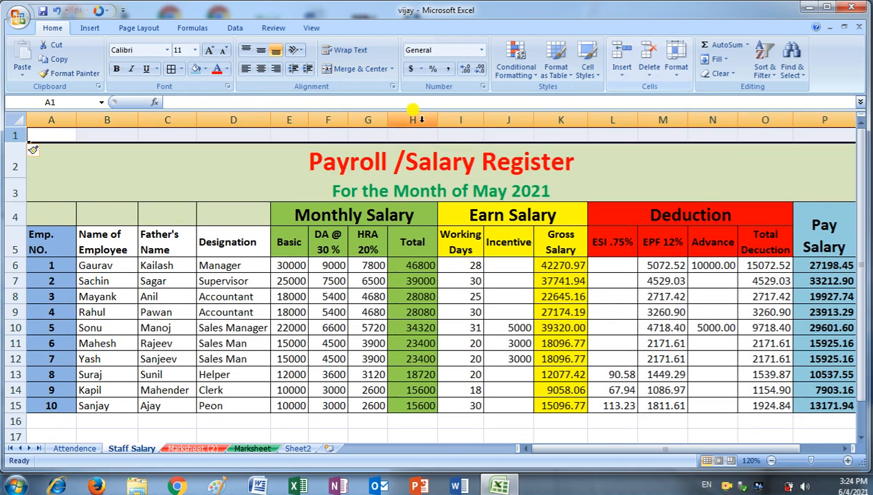
drag(71, 132, 813, 128)
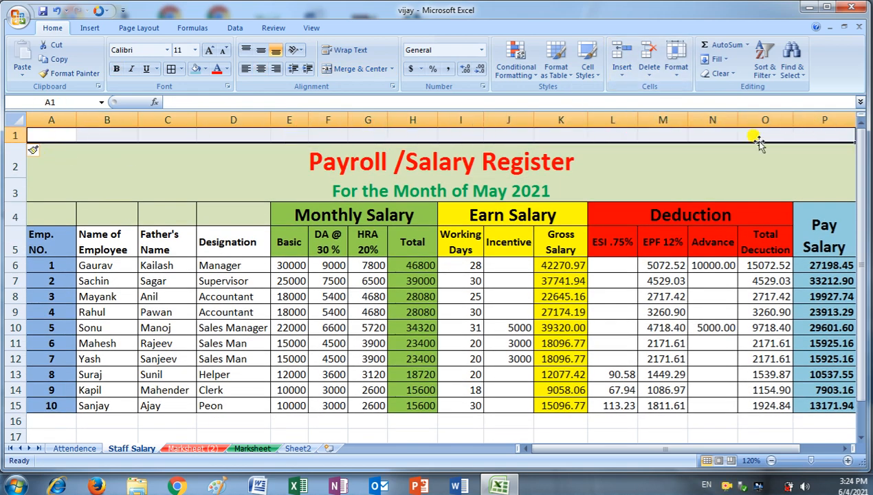
click(332, 71)
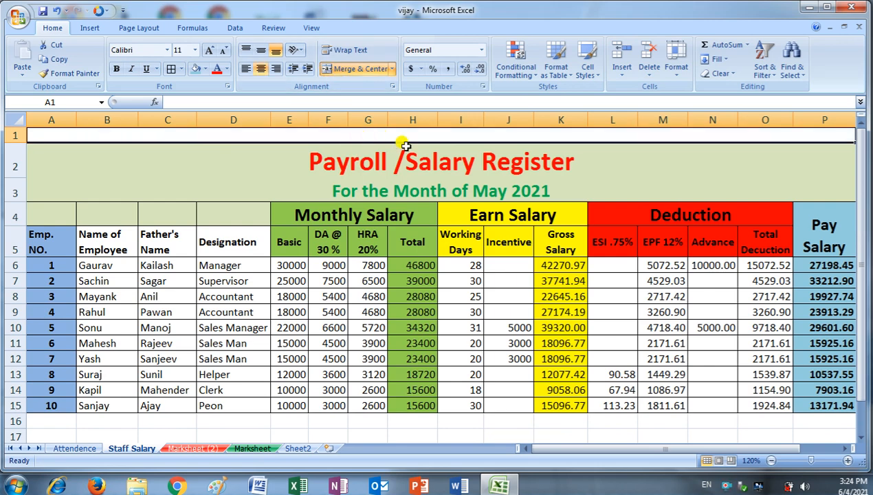
- Enter INDIAN TRADING COMPANY as the company heading in the merged cell A1
text(INDI)
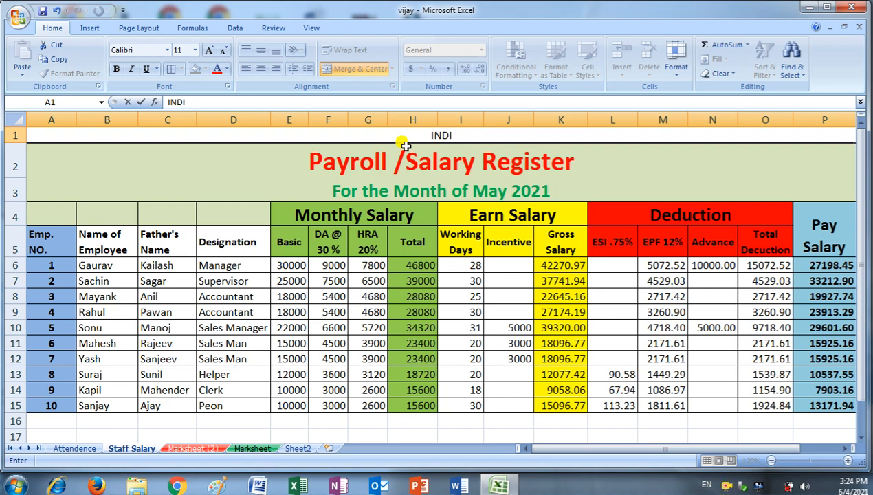
text(AN TRAD)
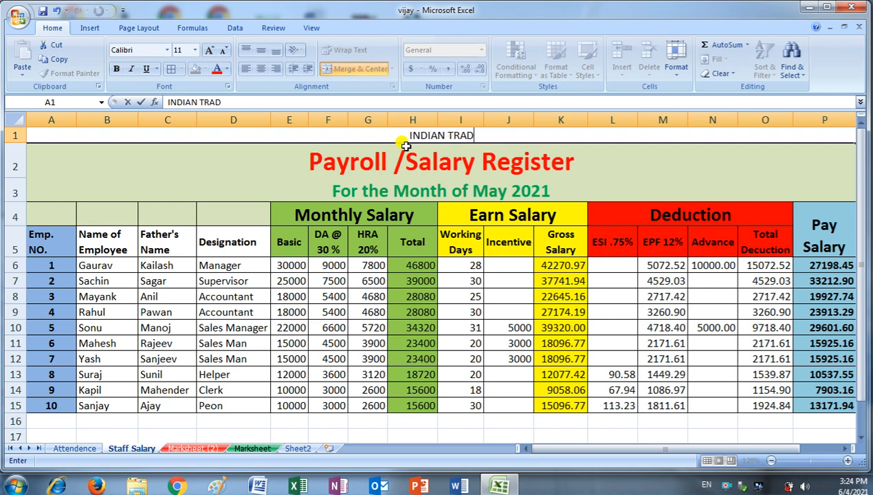
text(ING COMPANY)
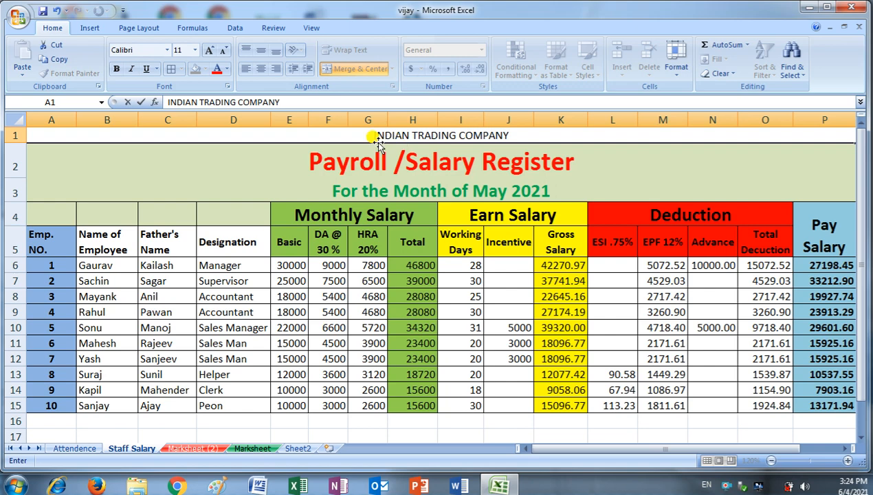
key(ctrl+Return)
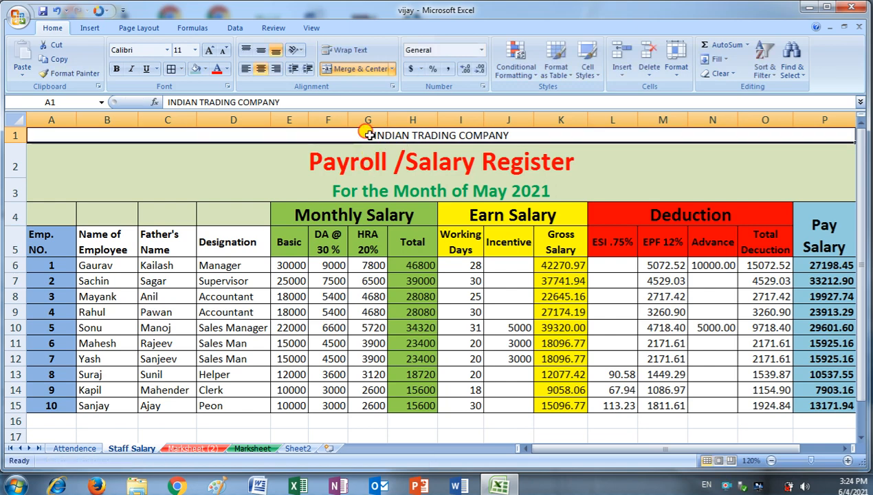
- Increase the company heading's font size to 26 and make it bold
click(213, 51)
click(212, 51)
click(213, 51)
click(212, 51)
click(212, 51)
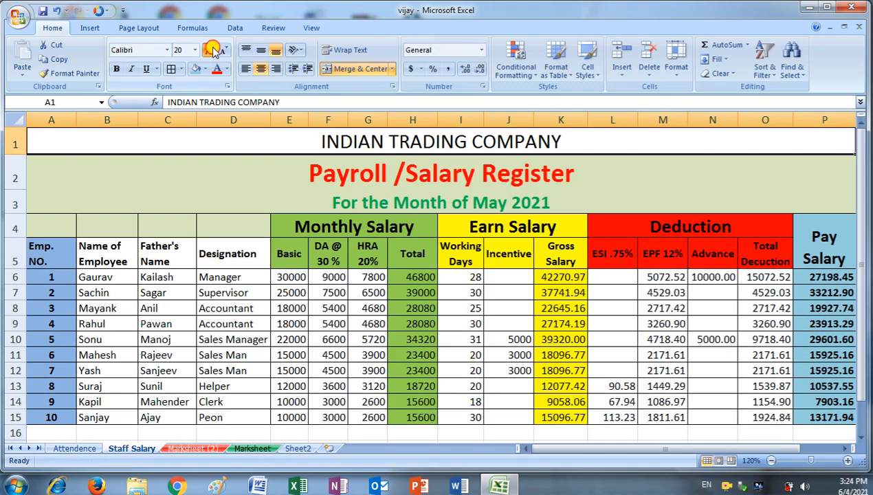
click(213, 51)
click(213, 51)
click(213, 51)
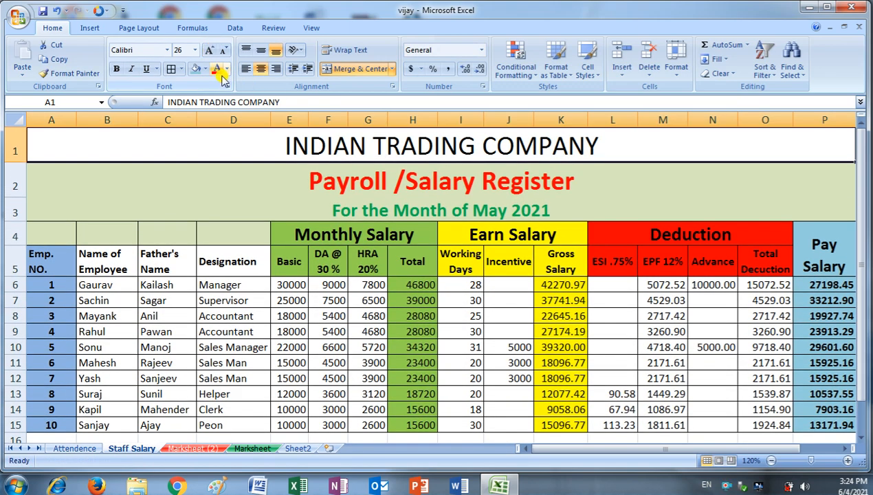
click(117, 68)
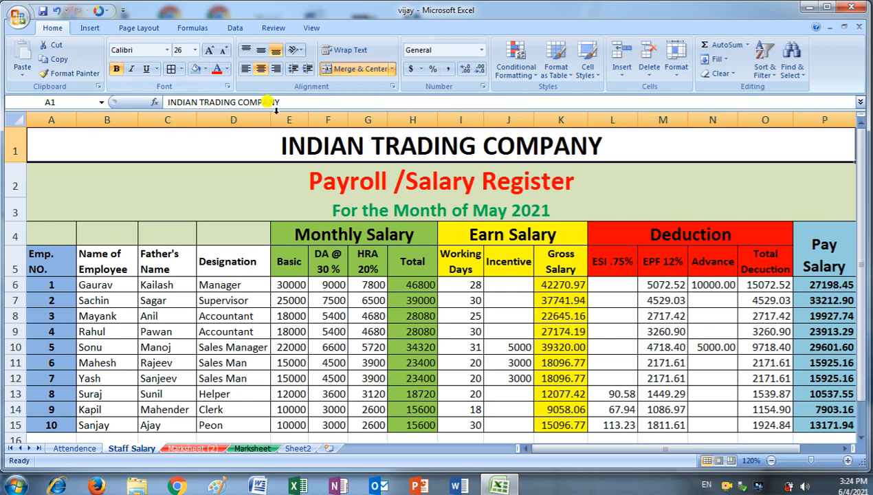
- Color the company heading's text red and fill its merged cell with dark blue
click(216, 69)
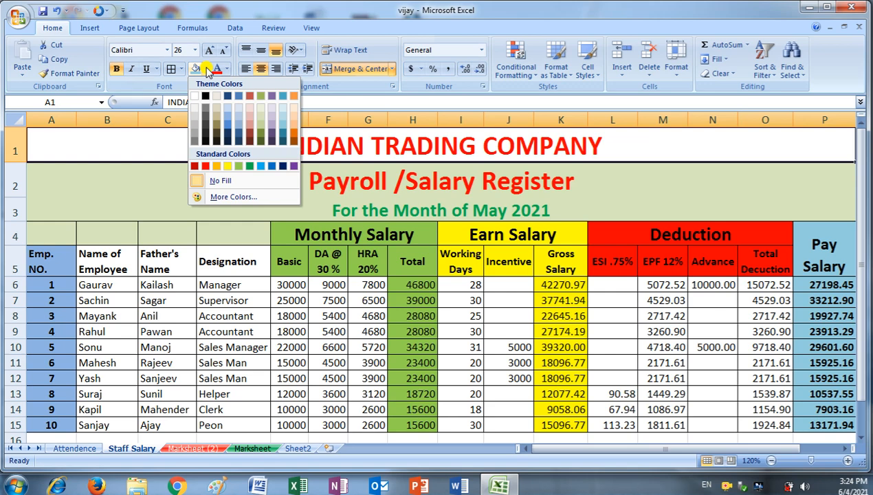
click(283, 165)
click(649, 200)
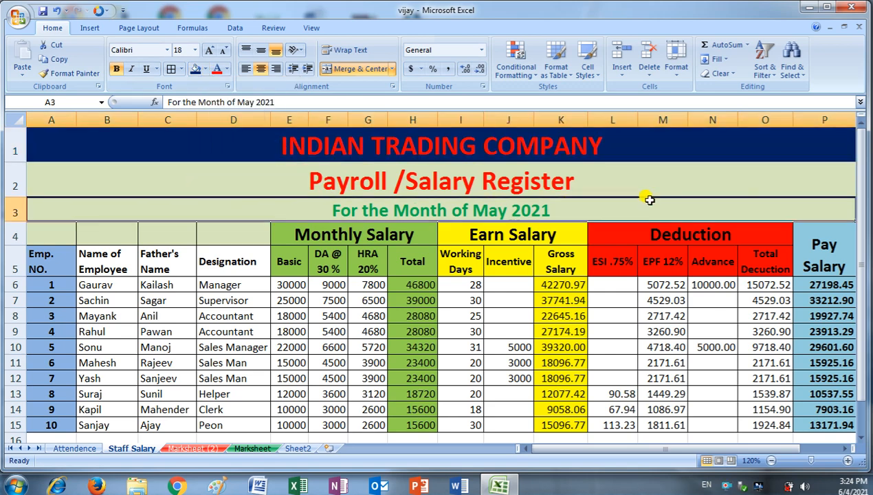
click(649, 284)
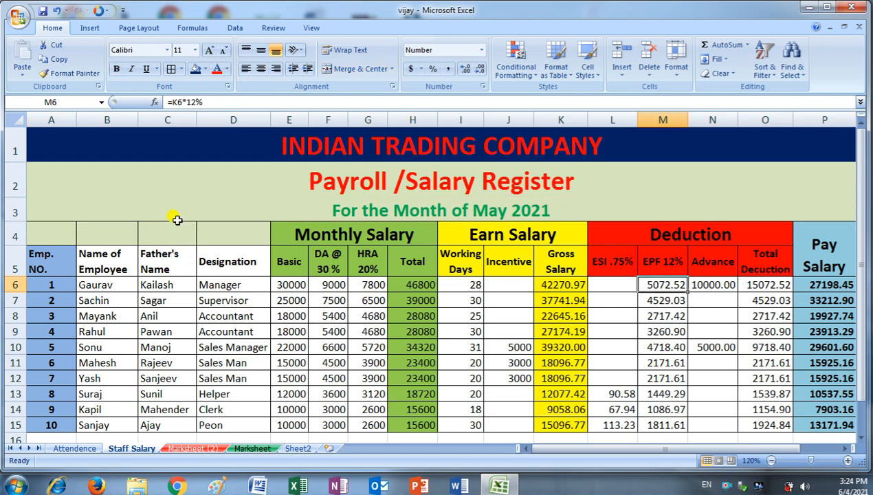
- Apply all borders to the three merged heading rows, from the company name to the month line
click(52, 141)
drag(50, 140, 285, 206)
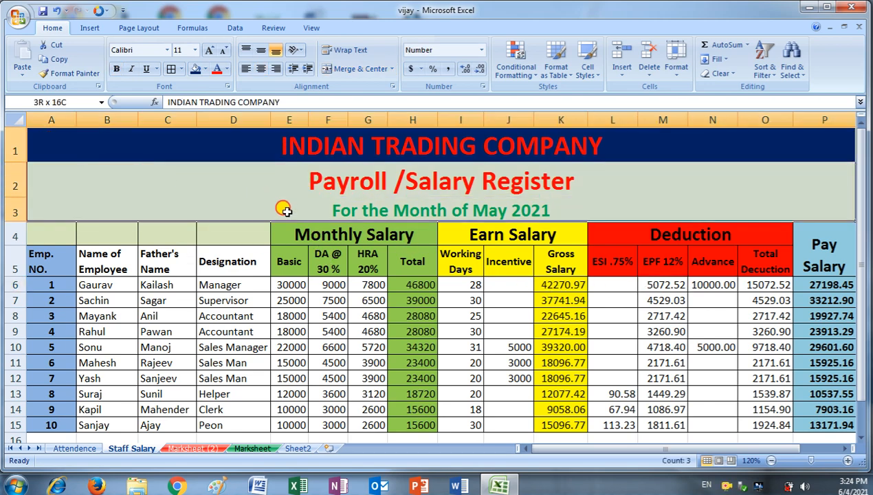
click(180, 68)
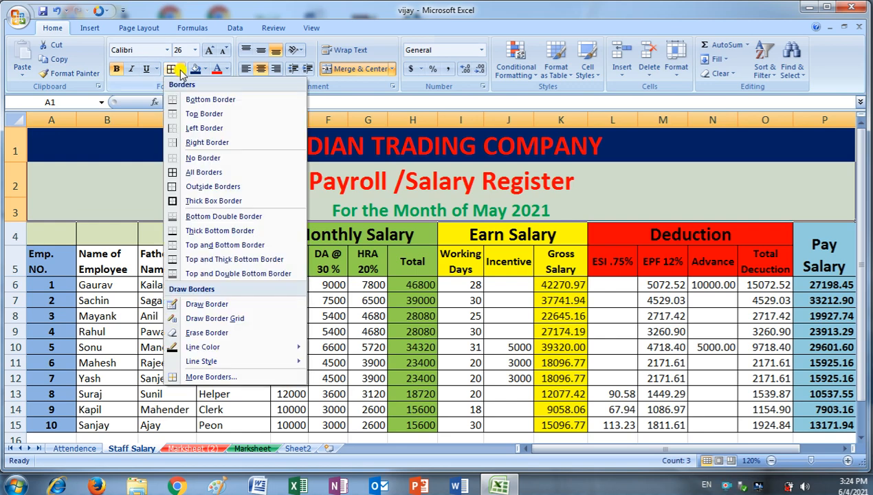
click(184, 173)
click(412, 261)
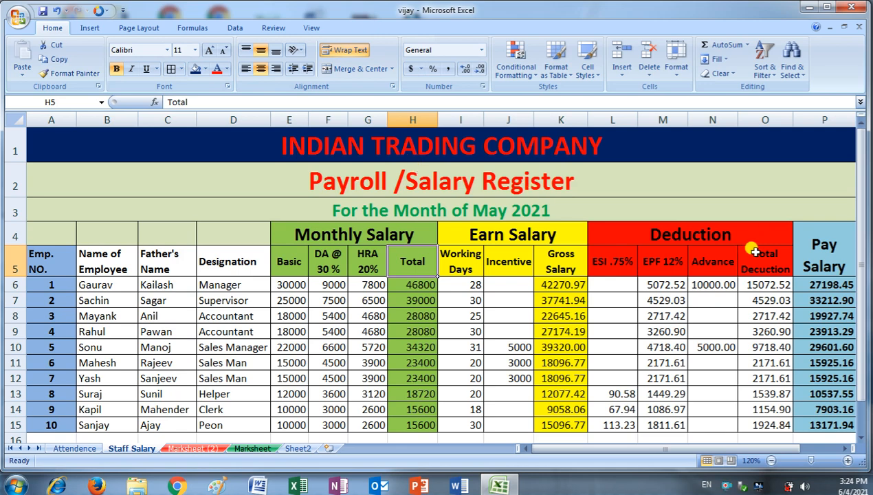
mouse_move(859, 162)
mouse_down()
mouse_move(860, 198)
mouse_move(859, 165)
mouse_up()
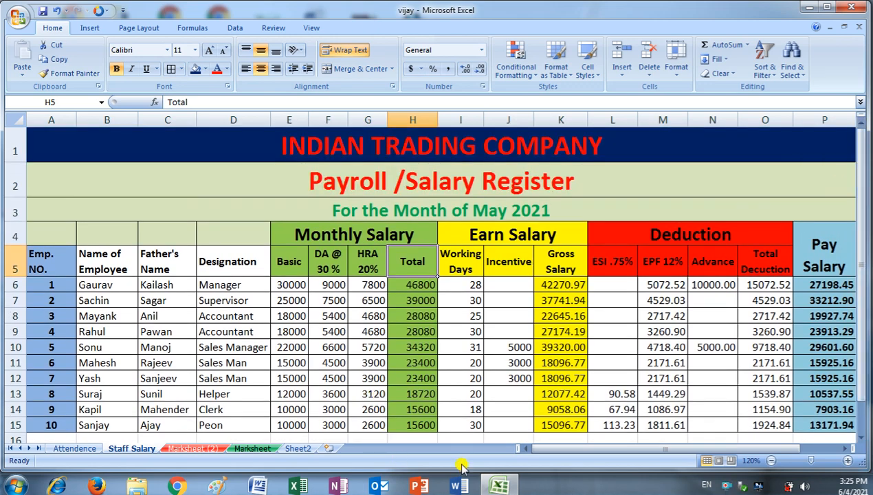